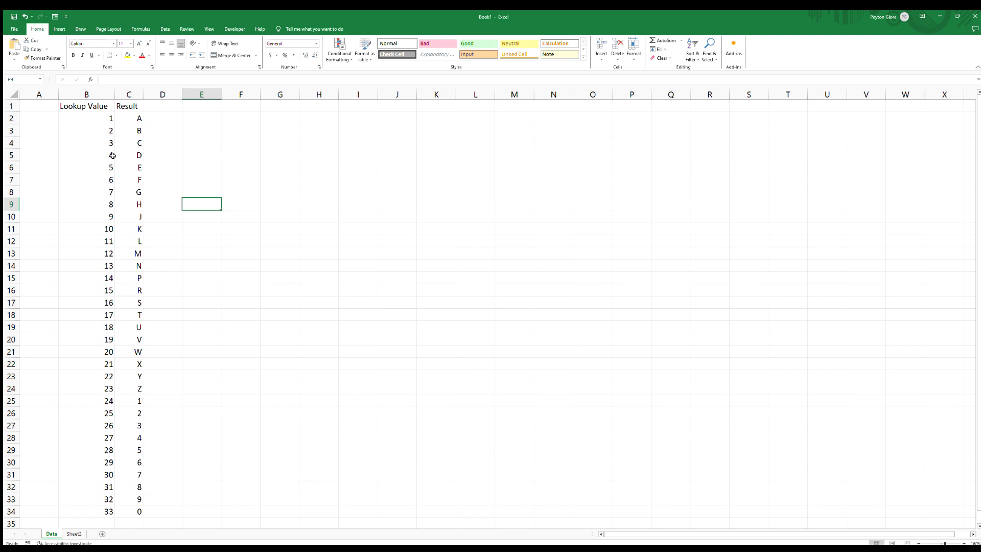
# - Examine the Lookup Value and Result columns of the character table on the Data sheet
pyautogui.click(107, 118)
pyautogui.click(134, 118)
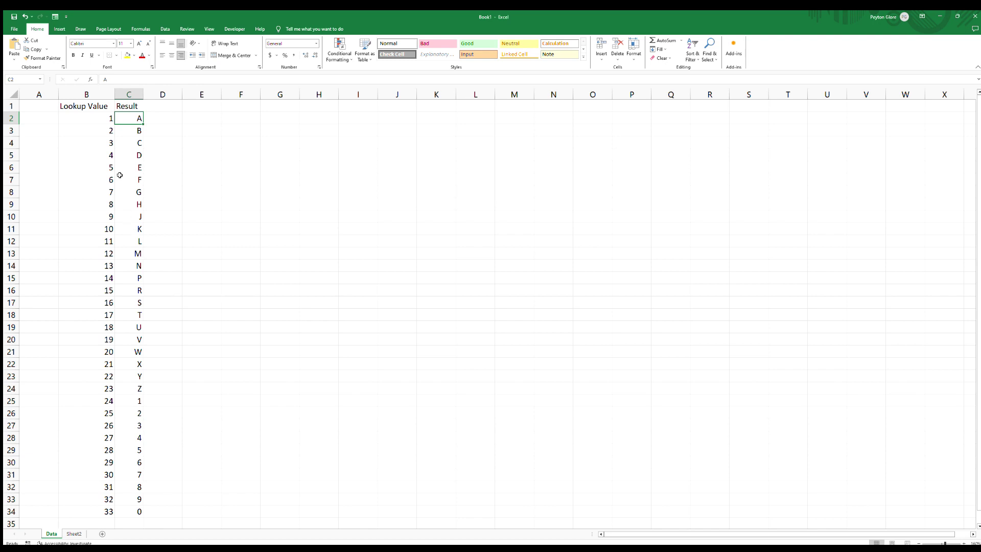
pyautogui.click(102, 120)
pyautogui.click(106, 508)
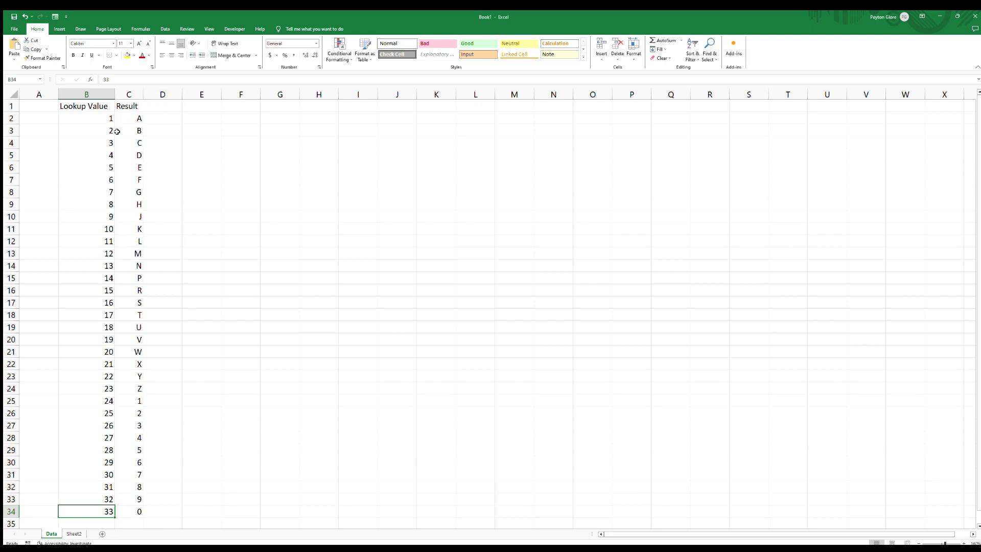
pyautogui.hotkey('ctrl', 'Up')
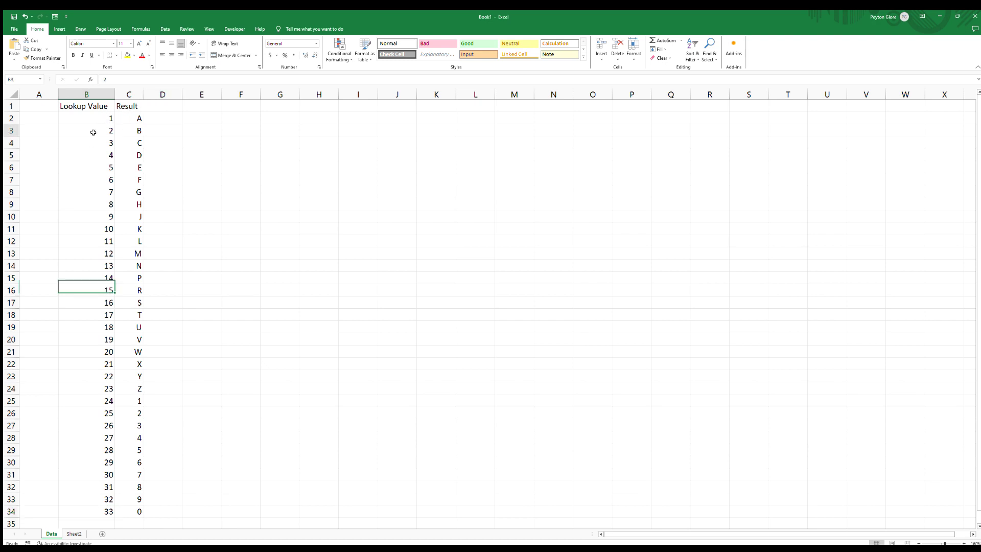
pyautogui.moveTo(101, 119); pyautogui.dragTo(100, 508)
pyautogui.click(138, 316)
pyautogui.click(130, 267)
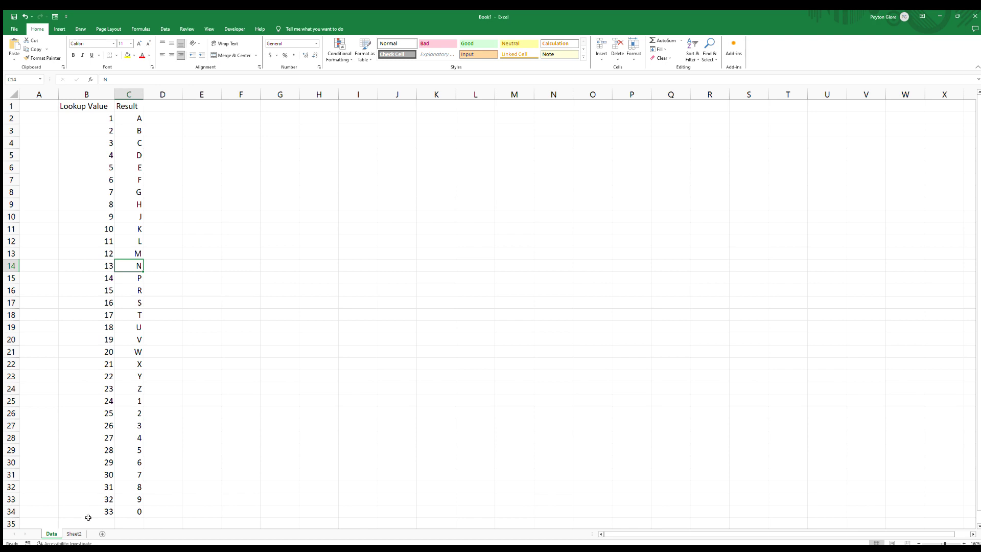
# - Enter =RANDBETWEEN(1,33) in cell B2 of Sheet2
pyautogui.click(74, 533)
pyautogui.click(117, 131)
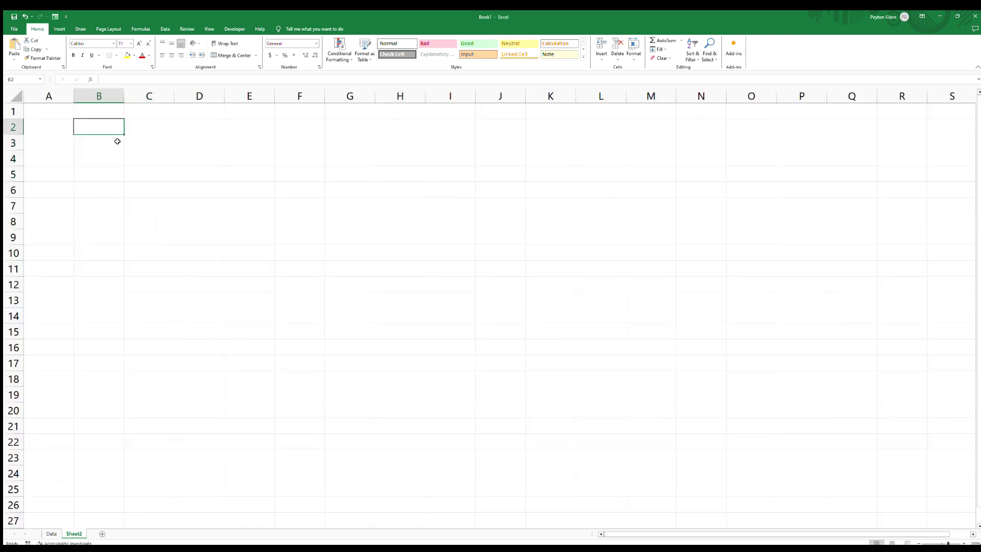
pyautogui.write('=random')
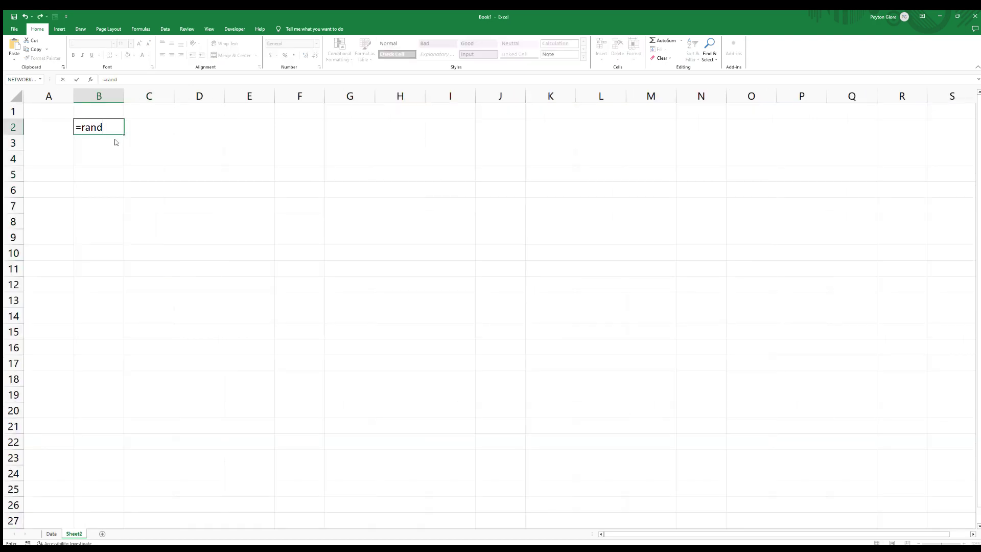
pyautogui.press('BackSpace')
pyautogui.press('BackSpace')
pyautogui.press('BackSpace')
pyautogui.press('BackSpace')
pyautogui.write('db')
pyautogui.press('Tab')
pyautogui.write('1,33')
pyautogui.press('Return')
# - Fill the random number formula from B2 down to B11
pyautogui.click(109, 129)
pyautogui.moveTo(123, 134); pyautogui.dragTo(126, 276)
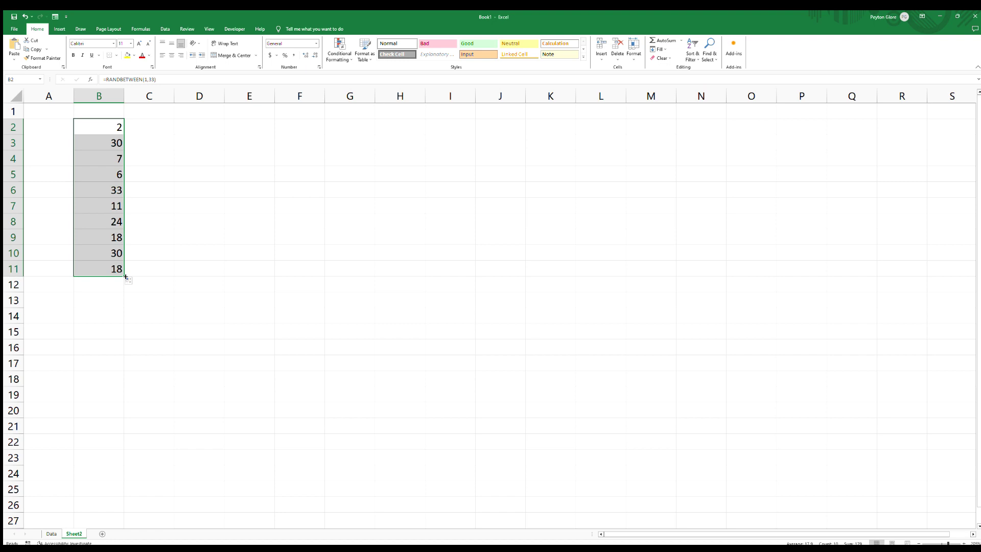
pyautogui.click(146, 255)
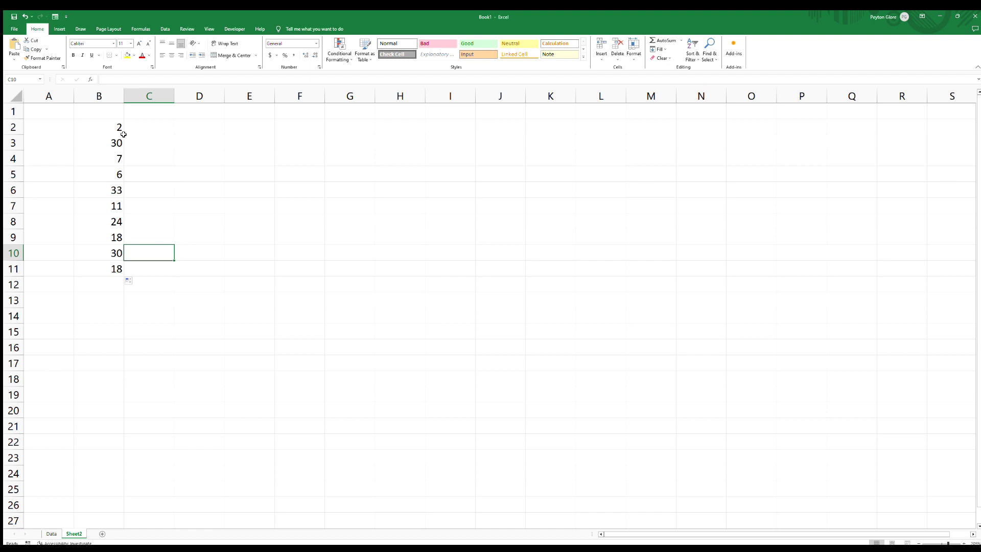
# - Enter =VLOOKUP(B2,Data!$B$2:$C$34,2,FALSE) in C2 and fill it down to C11
pyautogui.click(160, 137)
pyautogui.click(158, 130)
pyautogui.write('=')
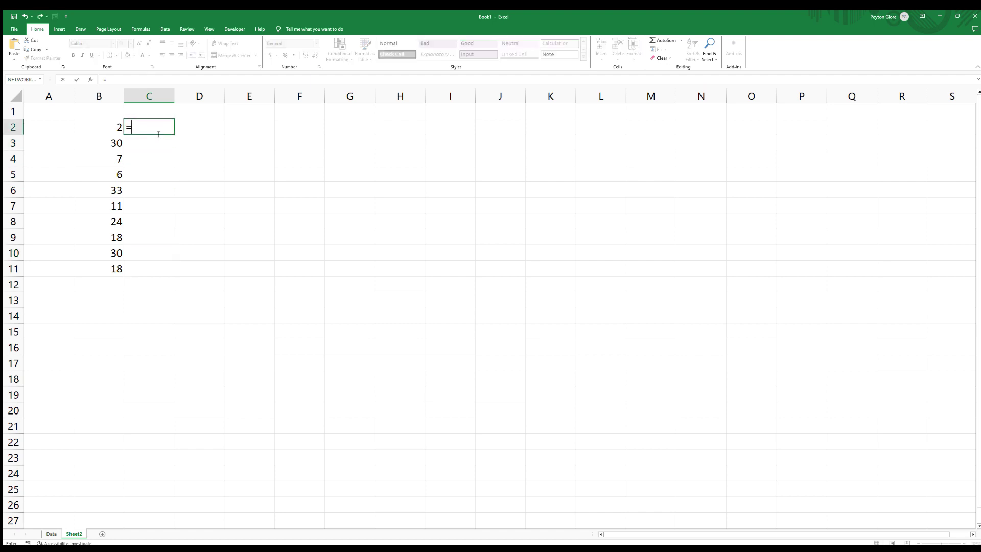
pyautogui.write('vlookup(')
pyautogui.press('Left')
pyautogui.write(',')
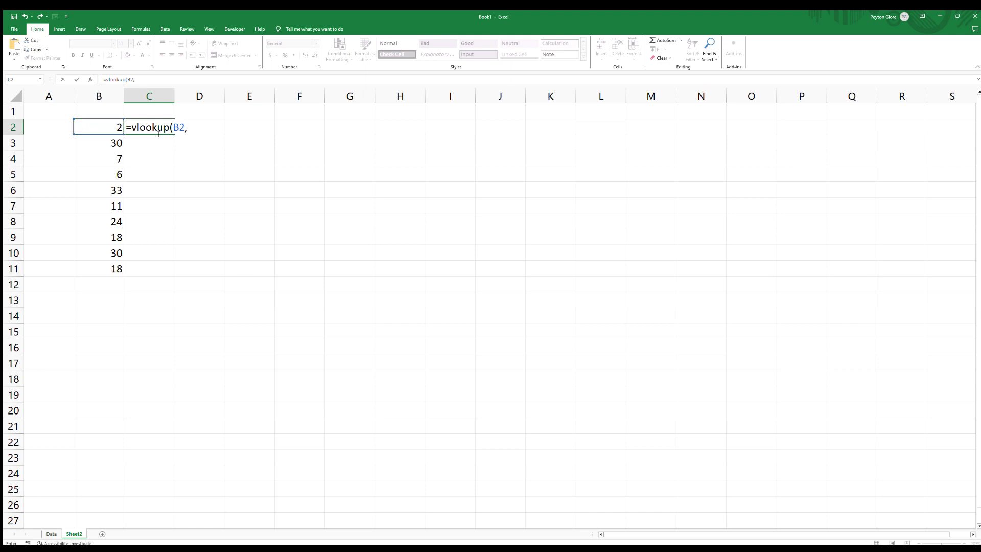
pyautogui.click(51, 533)
pyautogui.moveTo(104, 118); pyautogui.dragTo(127, 510)
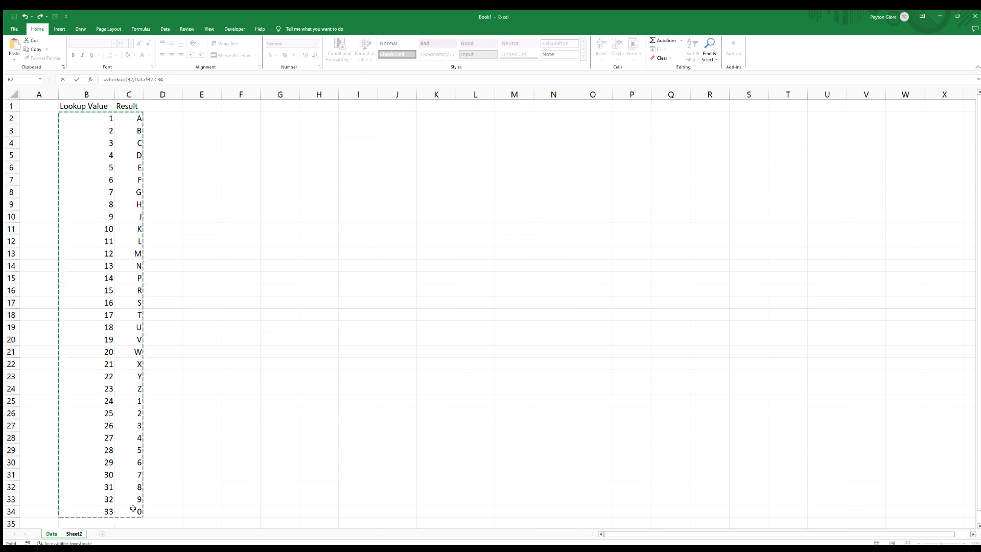
pyautogui.press('F4')
pyautogui.write(',2,false')
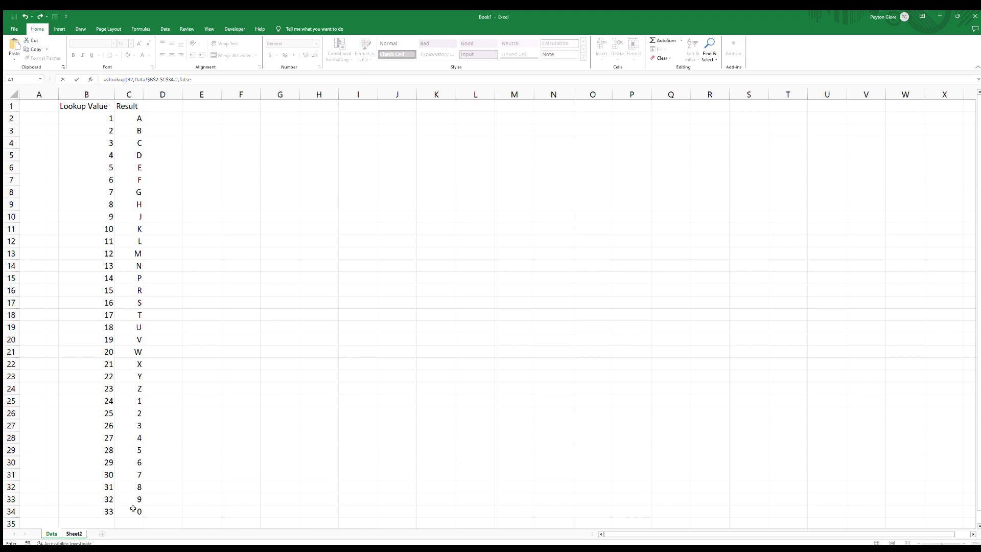
pyautogui.press('Return')
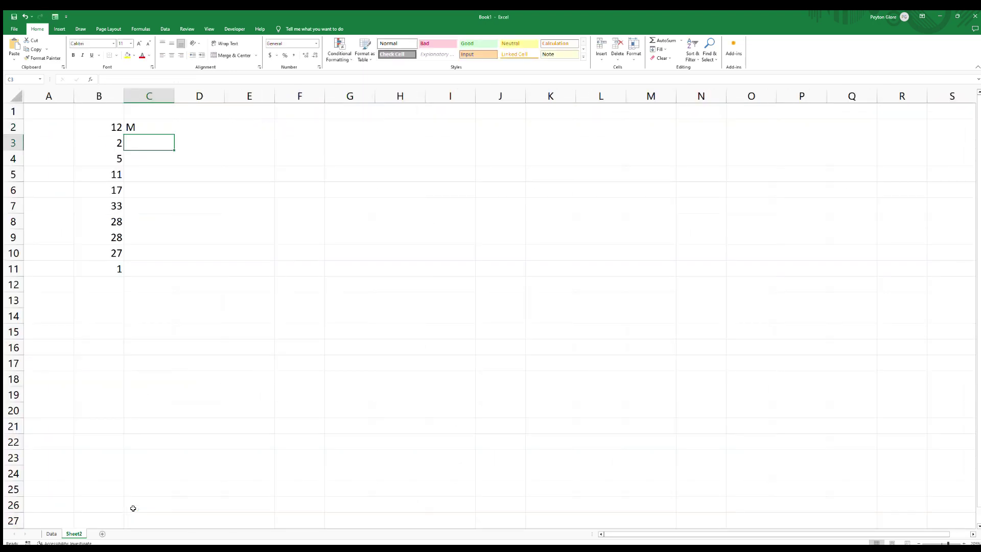
pyautogui.click(167, 123)
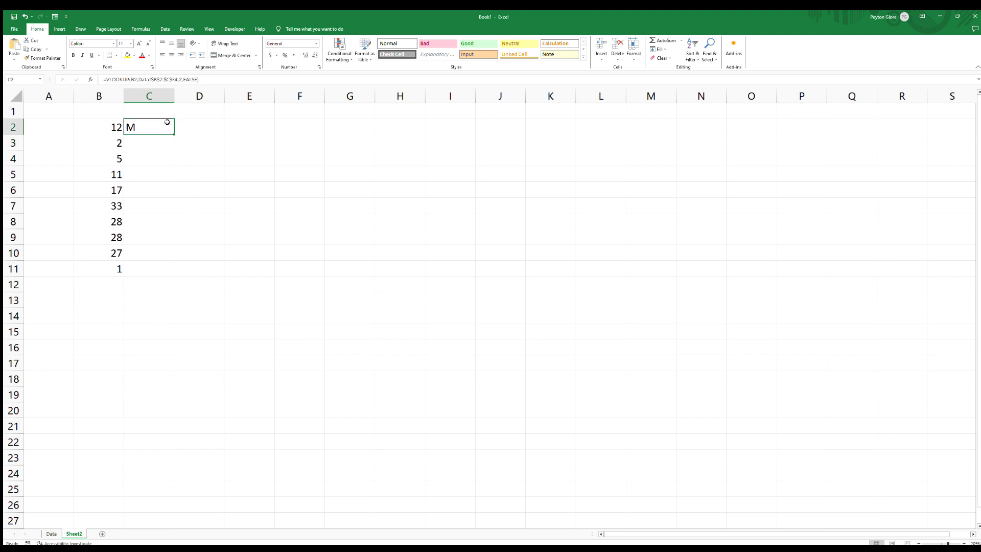
pyautogui.moveTo(175, 135); pyautogui.dragTo(174, 275)
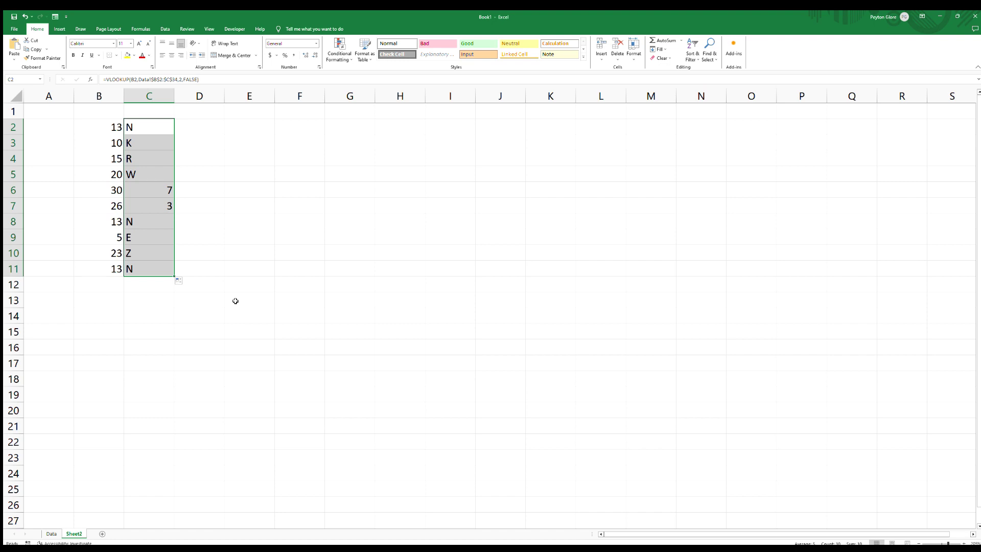
# - Copy the VLOOKUP formula text from C2 without its equals sign and paste it into F3
pyautogui.click(135, 126)
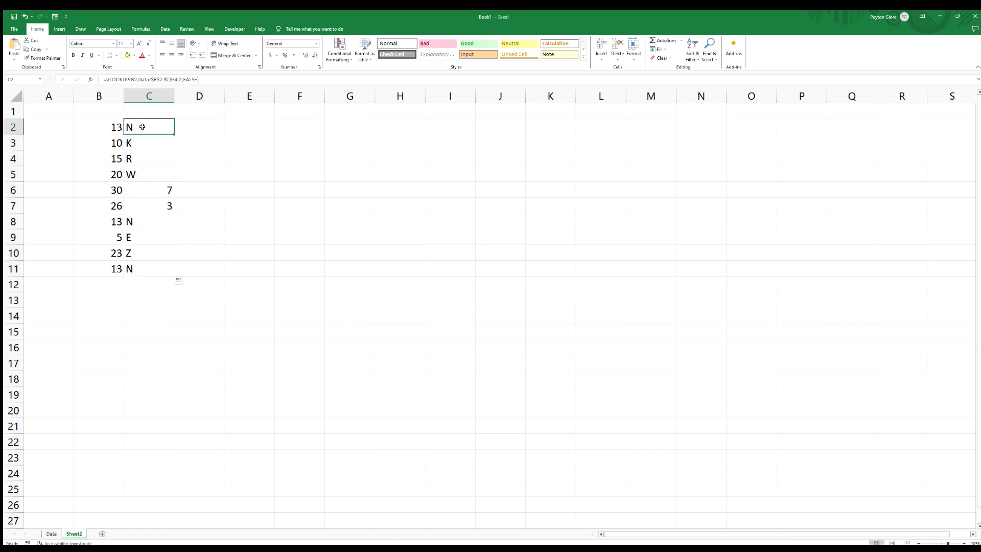
pyautogui.moveTo(108, 80); pyautogui.dragTo(199, 80)
pyautogui.hotkey('ctrl', 'c')
pyautogui.click(302, 143)
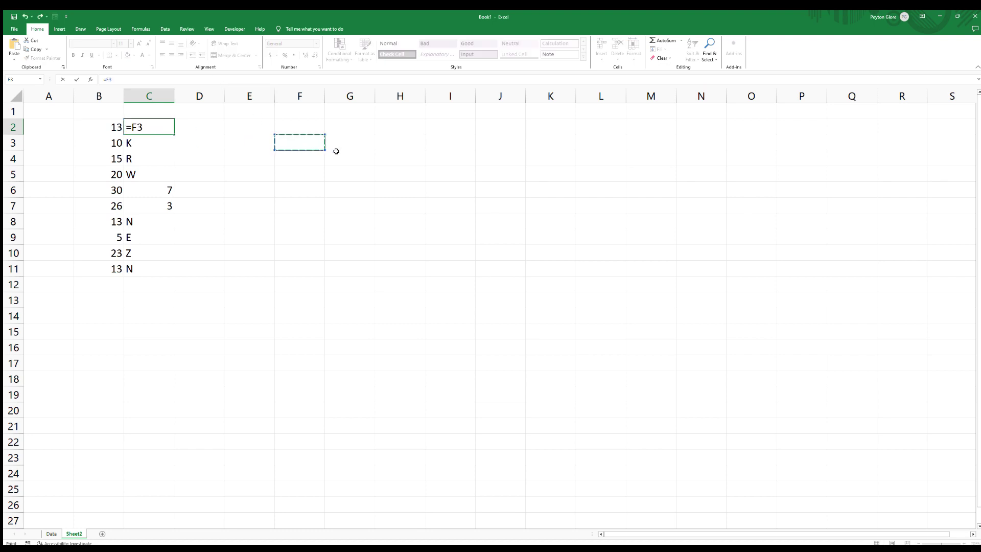
pyautogui.press('Escape')
pyautogui.click(319, 139)
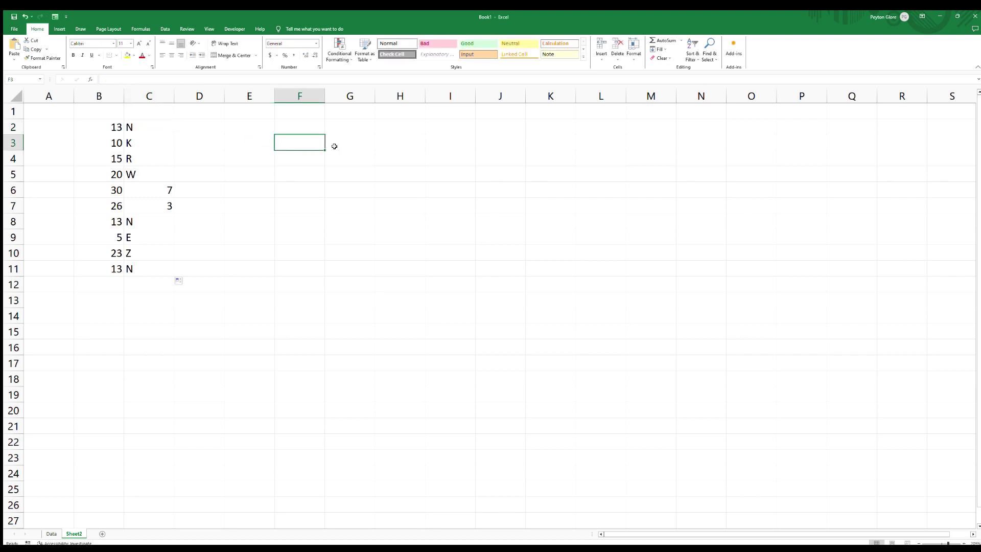
pyautogui.hotkey('ctrl', 'v')
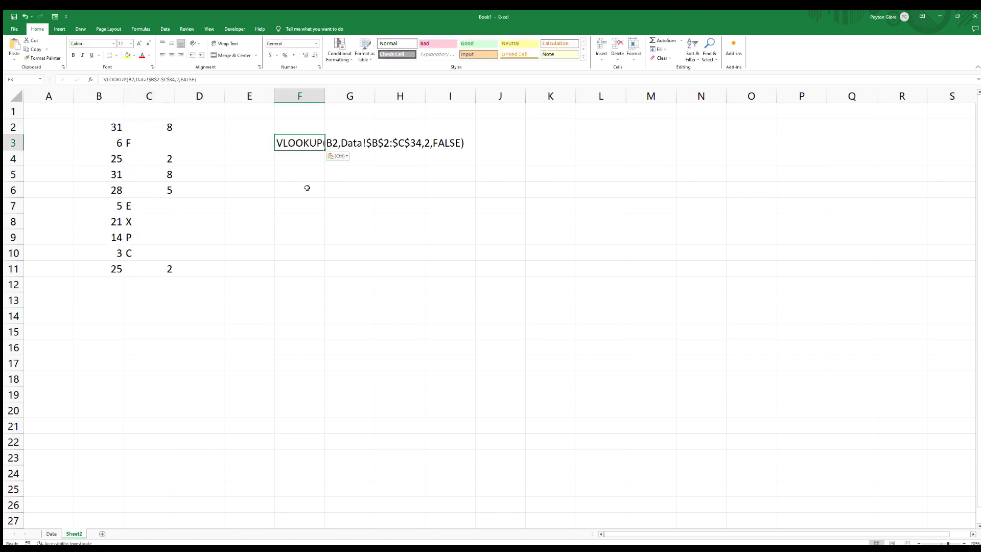
# - Replace the B2 reference in F3's text with RANDBETWEEN(1,33) copied from B2, and add a leading equals sign to make it a formula
pyautogui.click(100, 128)
pyautogui.click(152, 80)
pyautogui.moveTo(154, 80); pyautogui.dragTo(106, 80)
pyautogui.hotkey('ctrl', 'c')
pyautogui.click(294, 163)
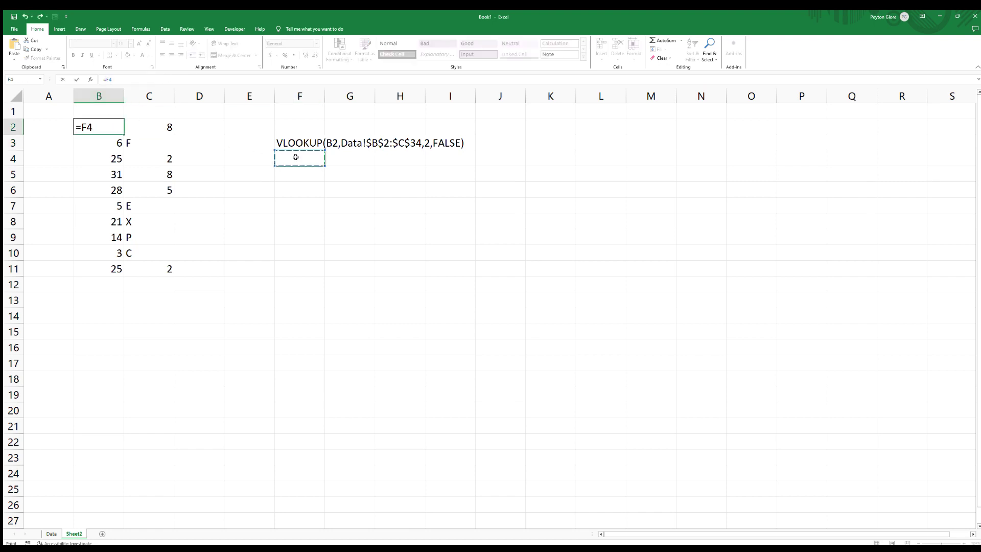
pyautogui.press('Escape')
pyautogui.click(297, 144)
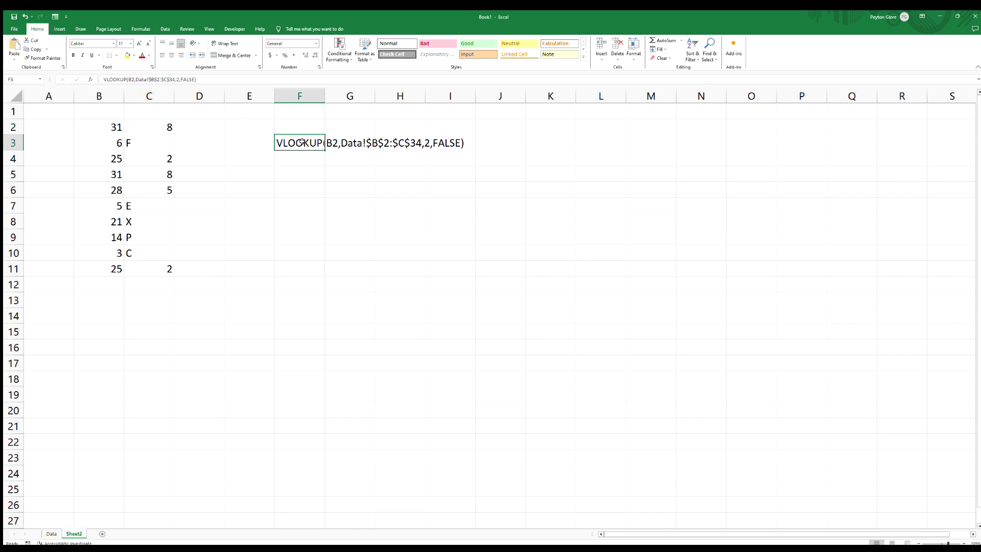
pyautogui.doubleClick(304, 143)
pyautogui.doubleClick(331, 143)
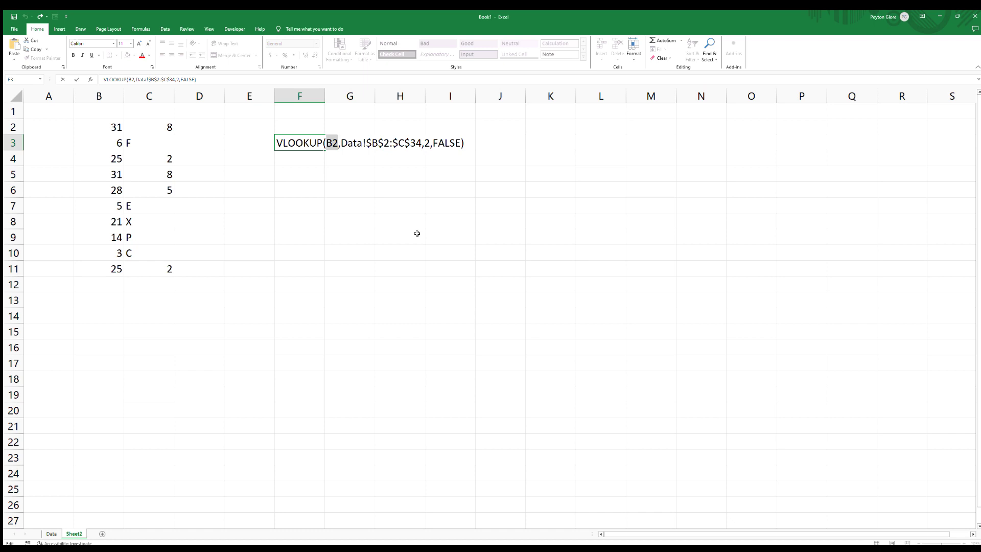
pyautogui.hotkey('ctrl', 'v')
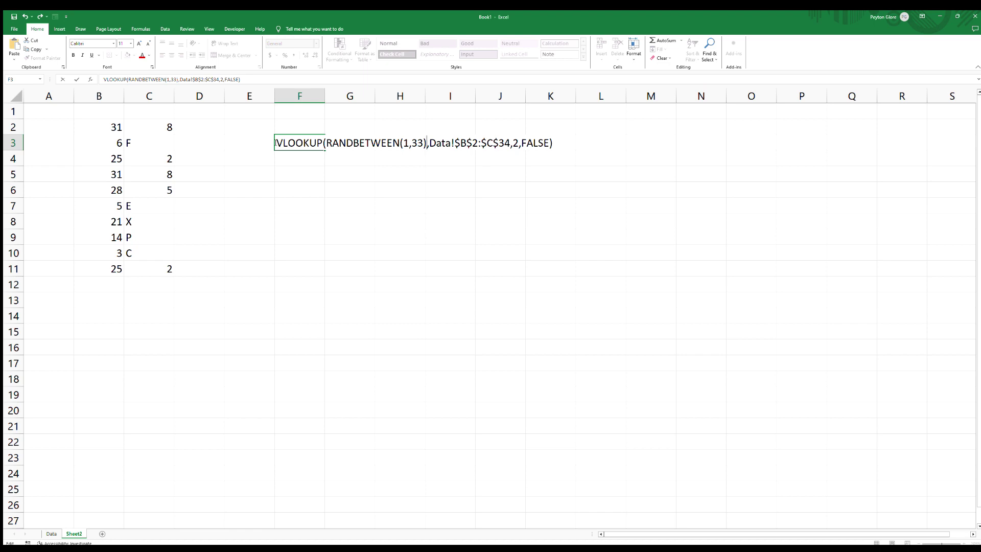
pyautogui.write('=')
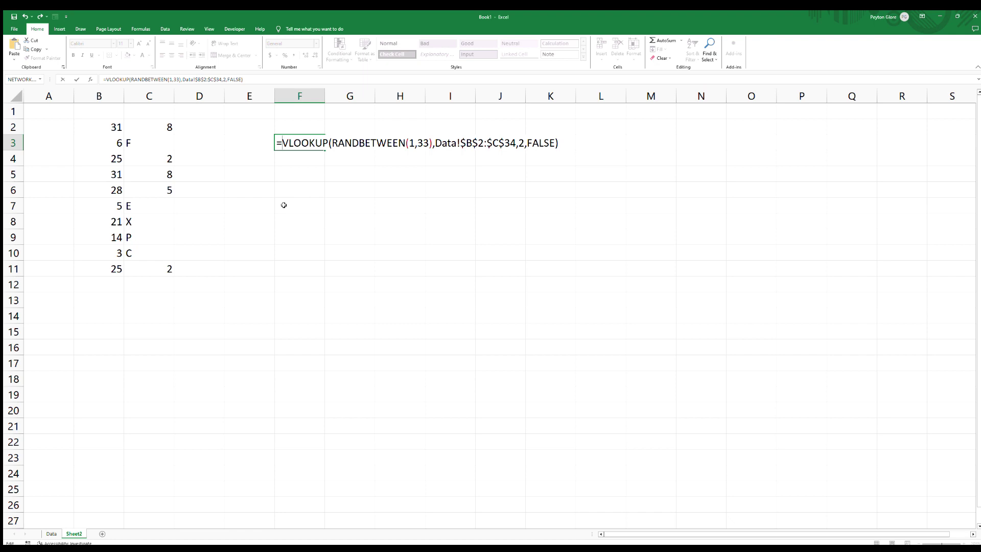
pyautogui.press('Return')
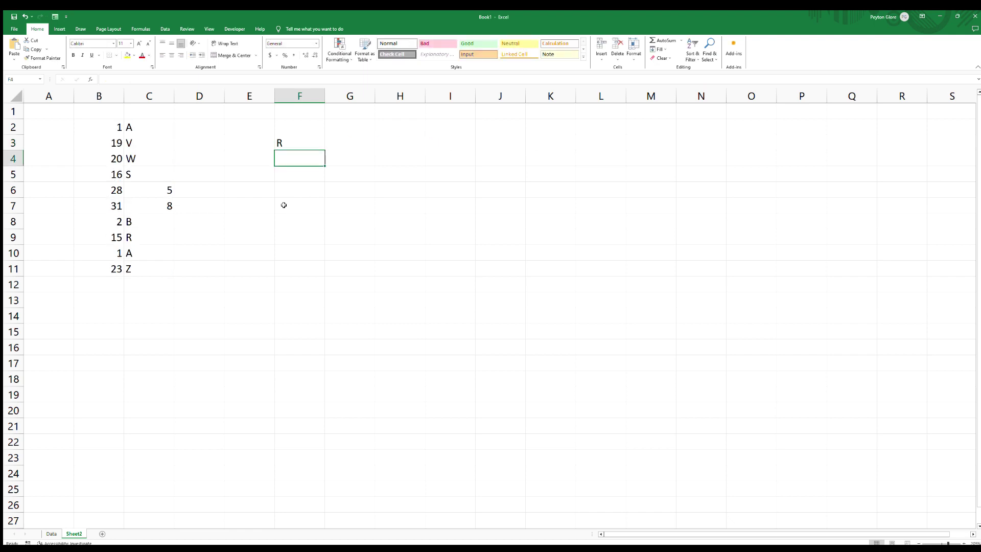
# - Copy the combined formula from F3 to F2 and fill it from F3 down to F11
pyautogui.click(296, 145)
pyautogui.hotkey('ctrl', 'c')
pyautogui.click(316, 132)
pyautogui.hotkey('ctrl', 'v')
pyautogui.click(319, 144)
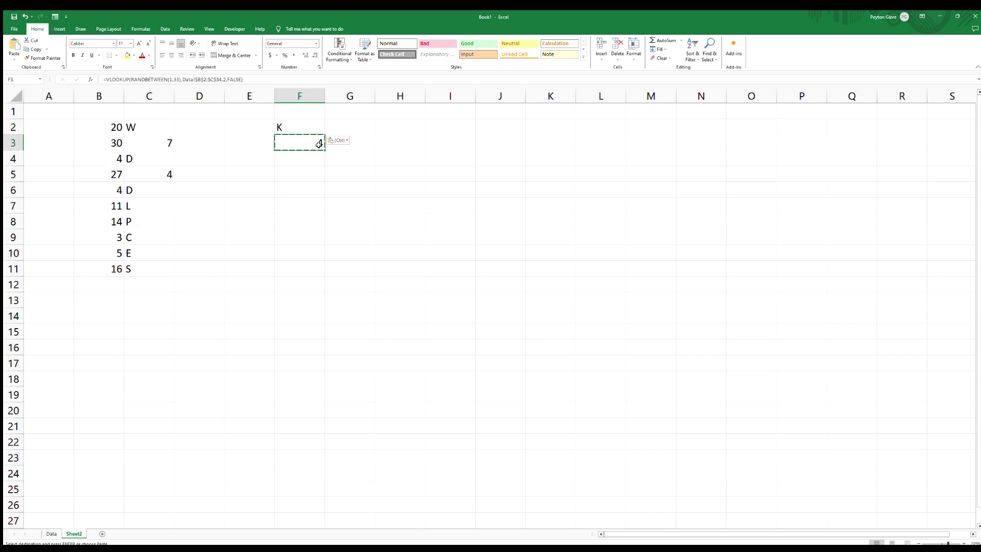
pyautogui.moveTo(324, 150); pyautogui.dragTo(329, 280)
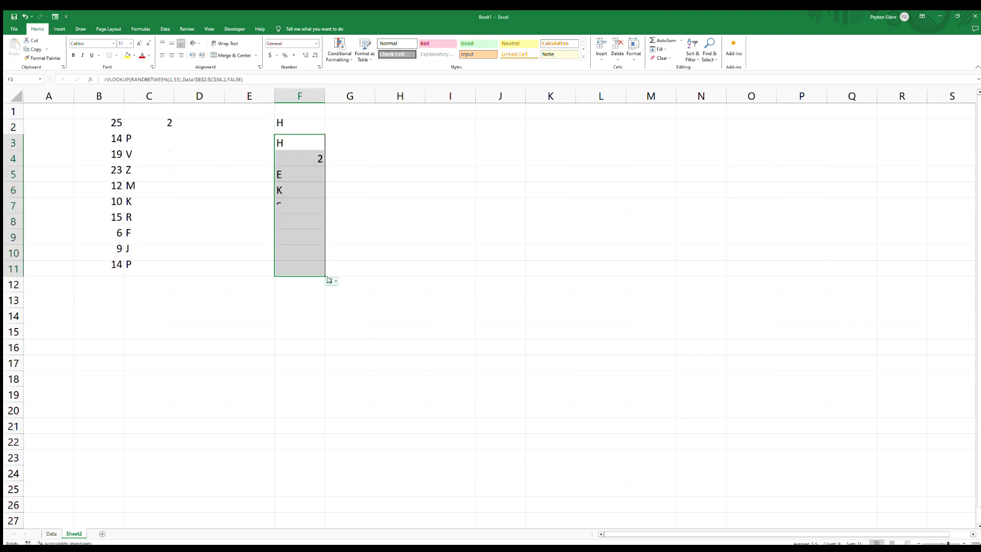
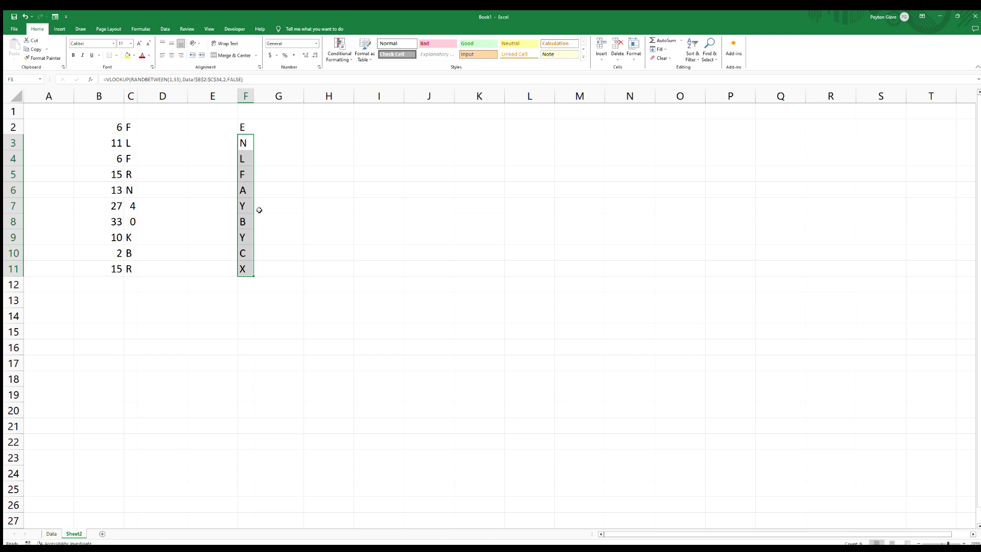
# - Move the formulas in F3:F6 one by one to G2:J2 and fit columns G to J to their contents
pyautogui.click(244, 128)
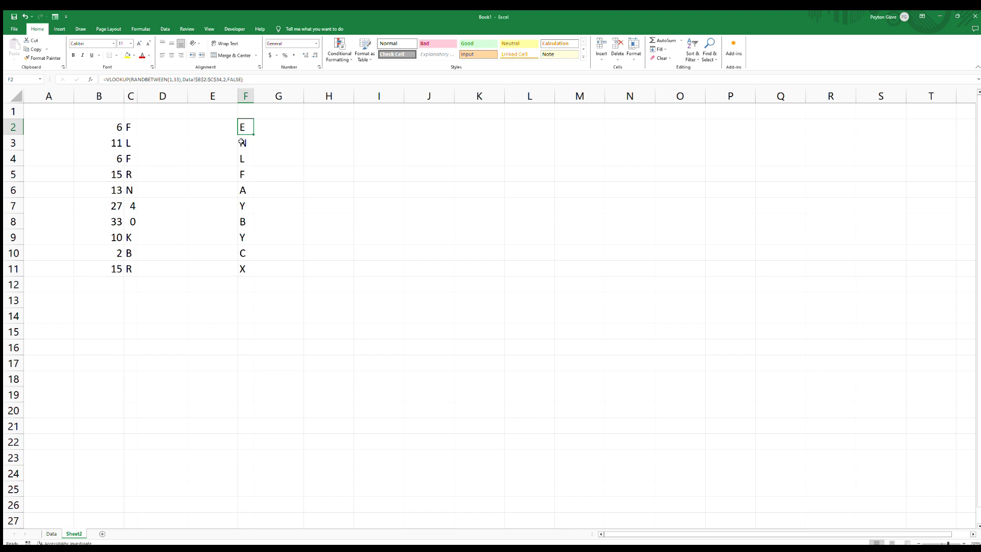
pyautogui.click(241, 143)
pyautogui.moveTo(250, 147); pyautogui.dragTo(261, 129)
pyautogui.click(243, 159)
pyautogui.moveTo(250, 164); pyautogui.dragTo(306, 130)
pyautogui.click(245, 175)
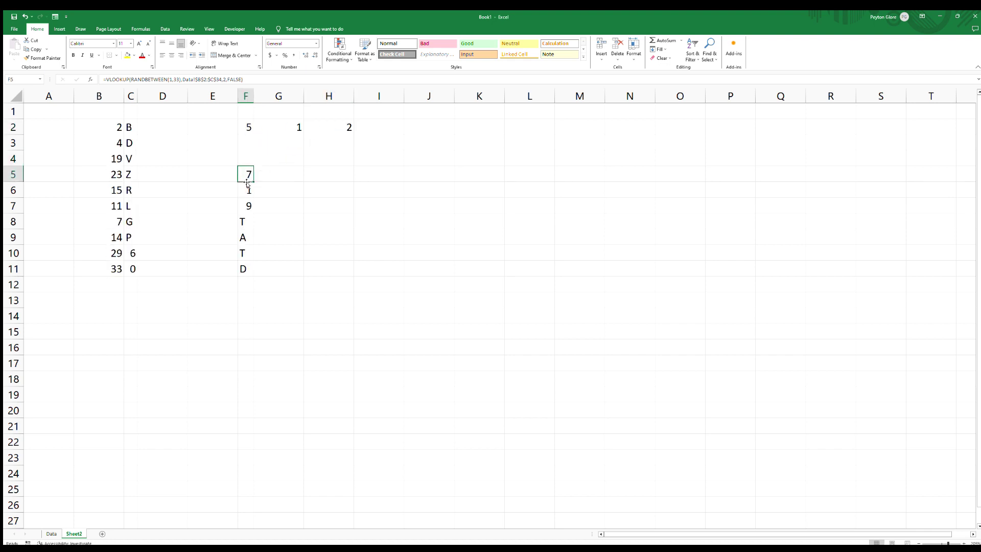
pyautogui.moveTo(247, 183); pyautogui.dragTo(378, 132)
pyautogui.click(243, 191)
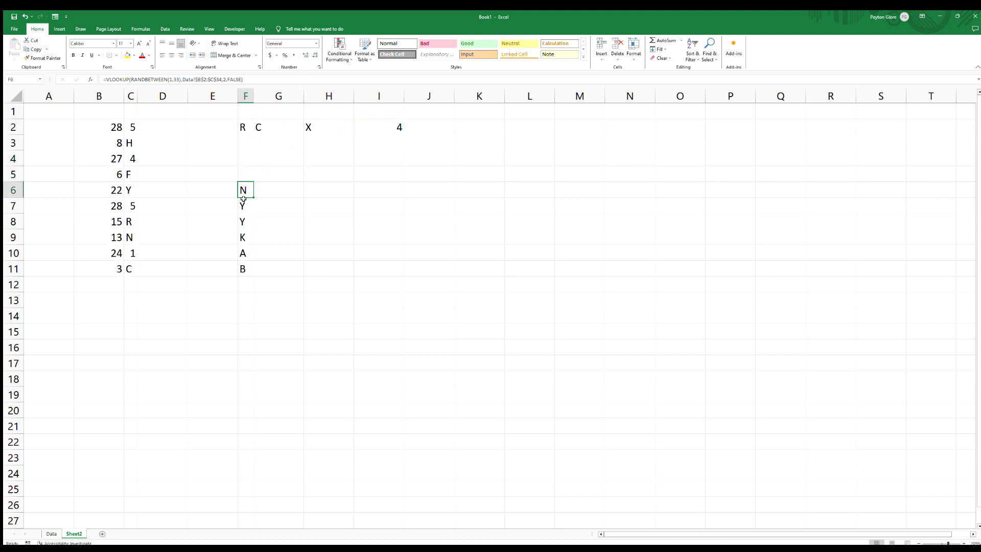
pyautogui.moveTo(243, 197); pyautogui.dragTo(406, 127)
pyautogui.moveTo(278, 96); pyautogui.dragTo(429, 97)
pyautogui.doubleClick(454, 96)
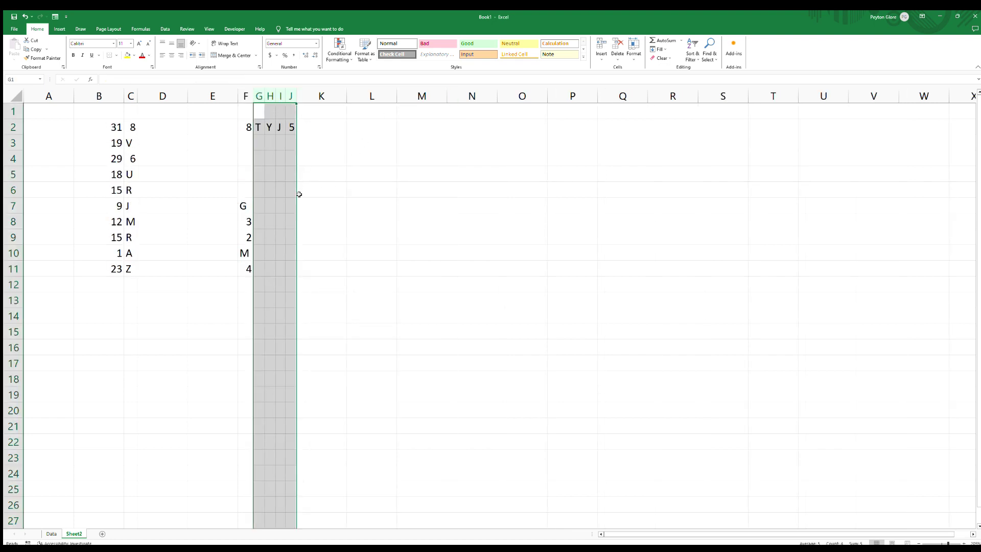
# - Move the formulas in F7, F8 and F9 one by one to K2, L2 and M2
pyautogui.click(241, 207)
pyautogui.moveTo(242, 207); pyautogui.dragTo(313, 128)
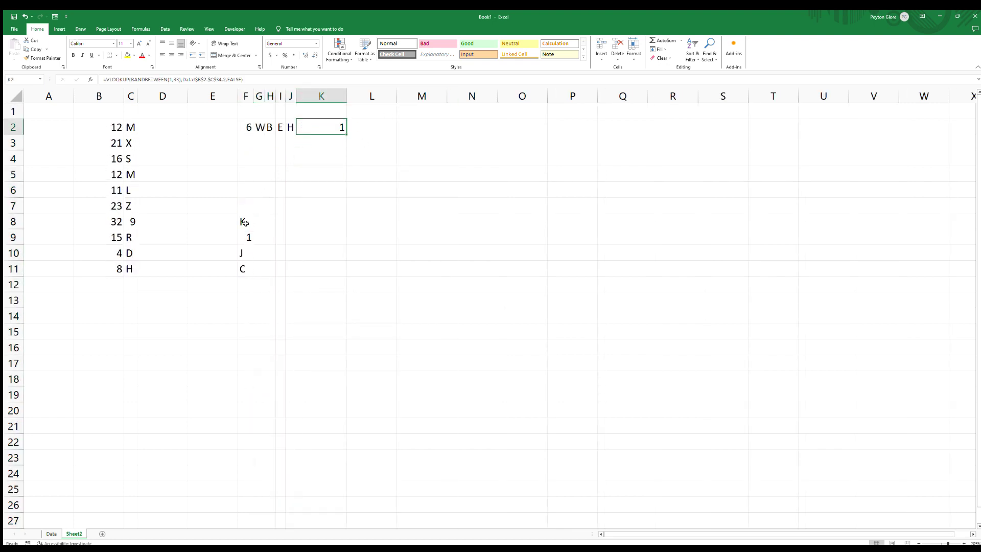
pyautogui.click(244, 223)
pyautogui.moveTo(245, 223); pyautogui.dragTo(360, 127)
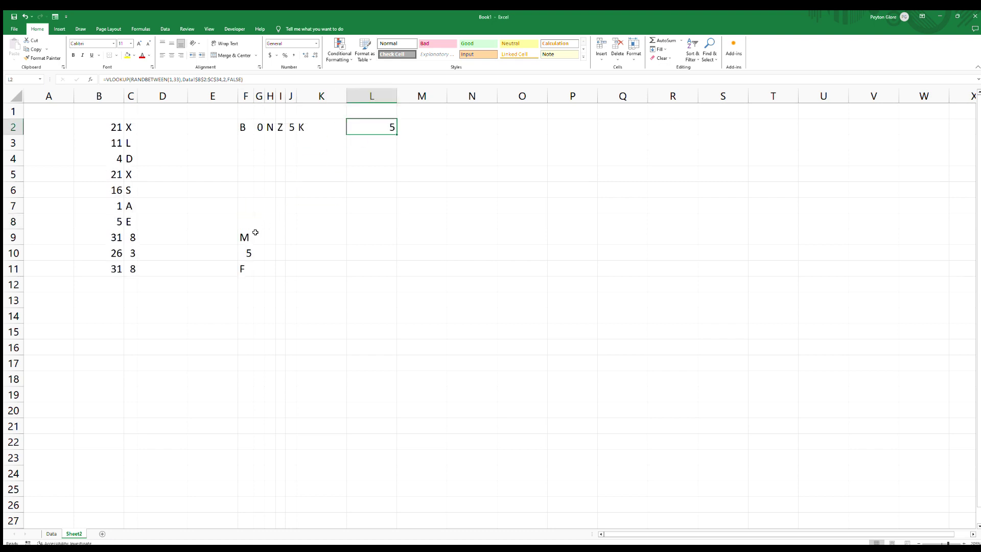
pyautogui.click(245, 239)
pyautogui.moveTo(244, 239); pyautogui.dragTo(403, 127)
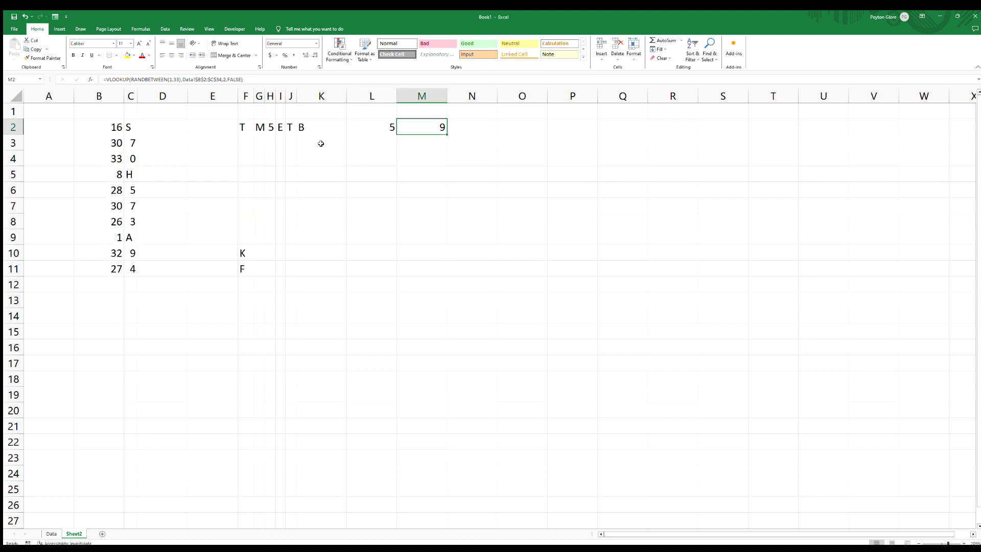
# - Switch the workbook's formula calculation mode to manual in the program options
pyautogui.click(14, 28)
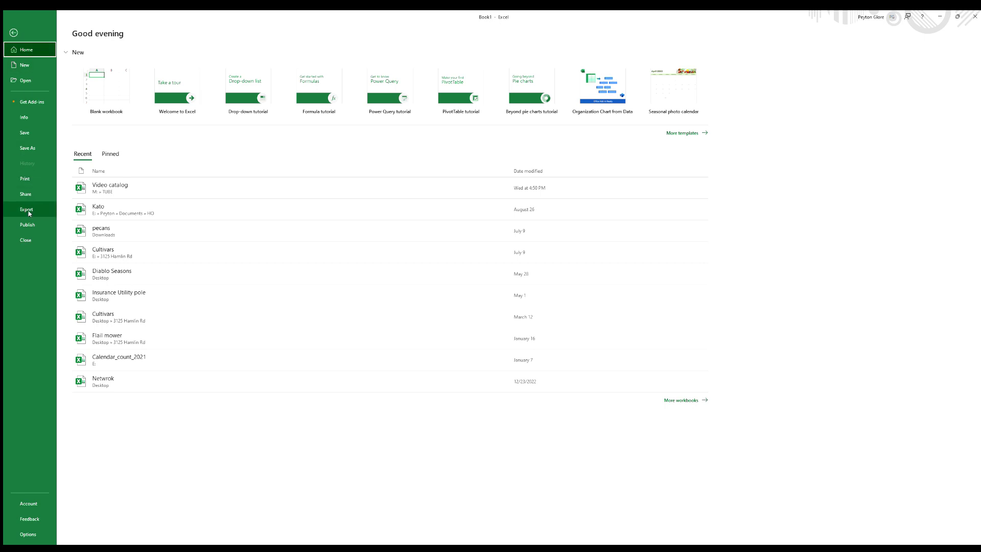
pyautogui.click(14, 32)
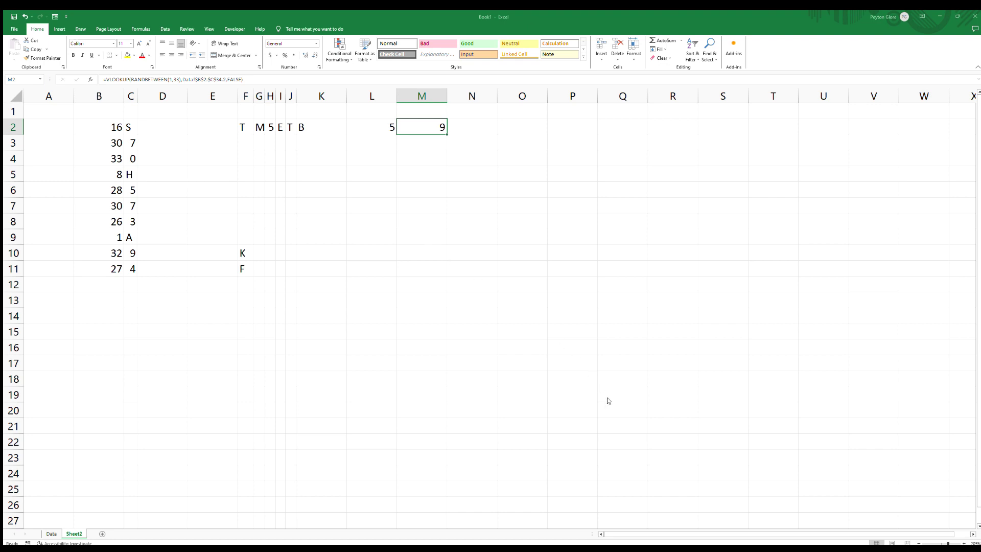
# - Move the remaining formulas in F10 and F11 to N2 and O2
pyautogui.click(245, 254)
pyautogui.moveTo(248, 260); pyautogui.dragTo(463, 130)
pyautogui.click(247, 264)
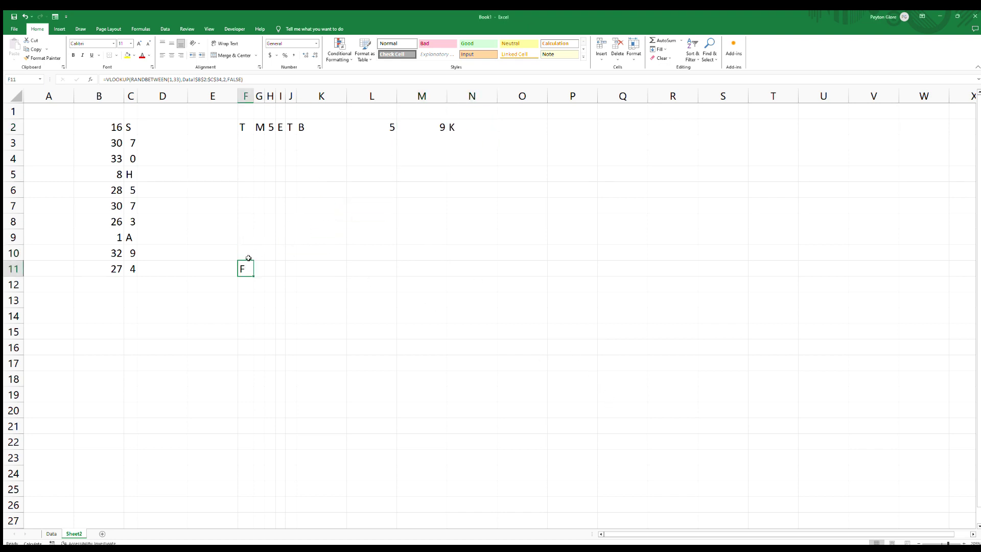
pyautogui.moveTo(248, 258); pyautogui.dragTo(508, 124)
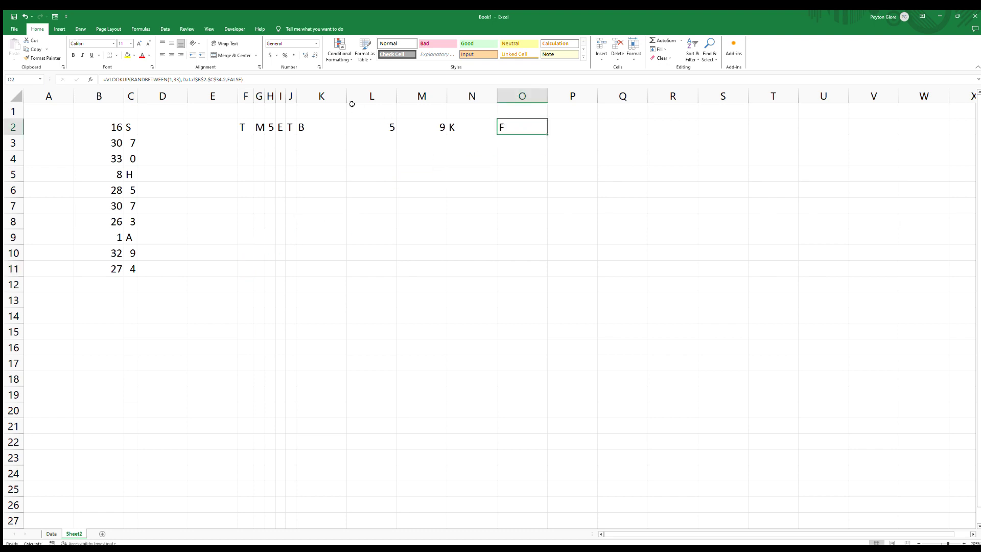
# - Fit the widths of columns F to O to their contents and recalculate the sheet
pyautogui.doubleClick(347, 101)
pyautogui.doubleClick(358, 100)
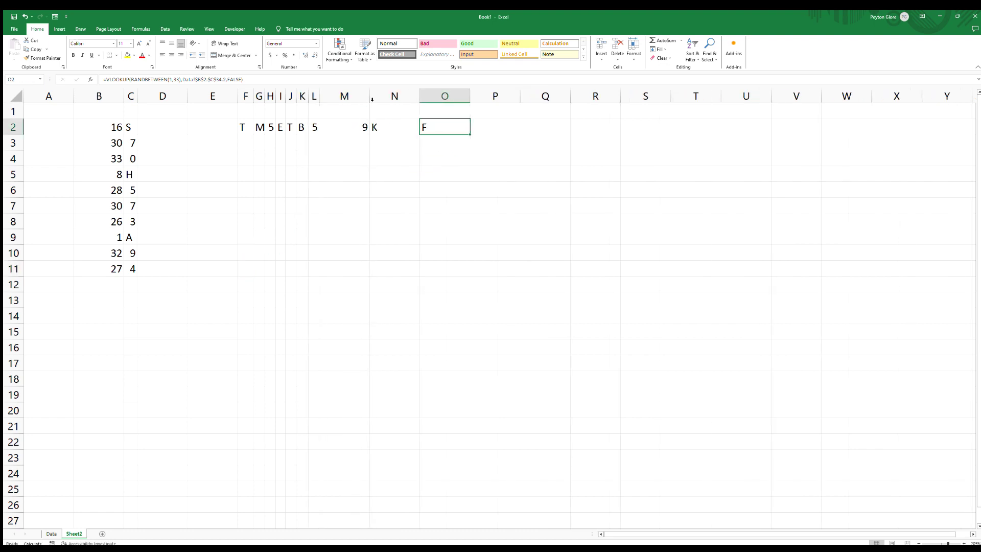
pyautogui.doubleClick(370, 98)
pyautogui.doubleClick(384, 97)
pyautogui.doubleClick(394, 97)
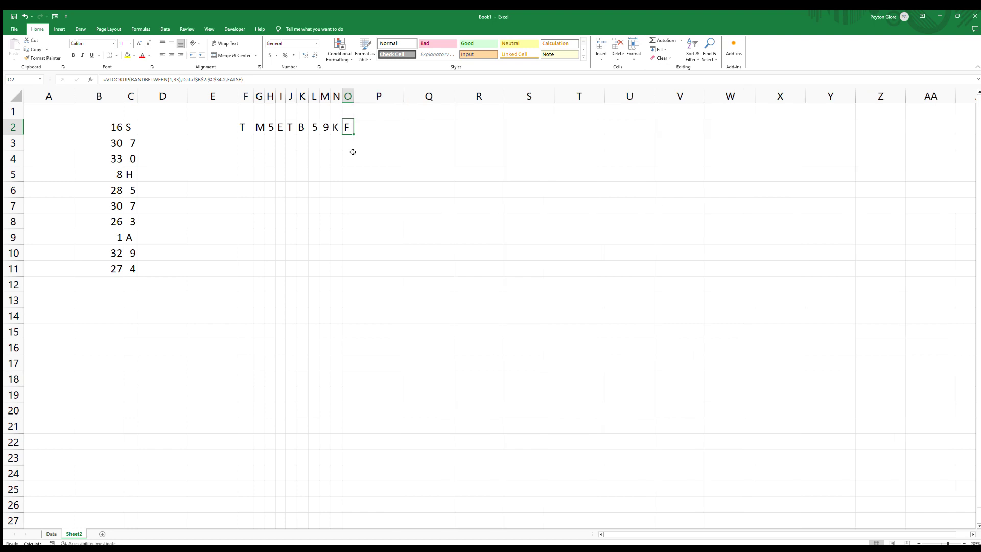
pyautogui.moveTo(245, 96); pyautogui.dragTo(347, 96)
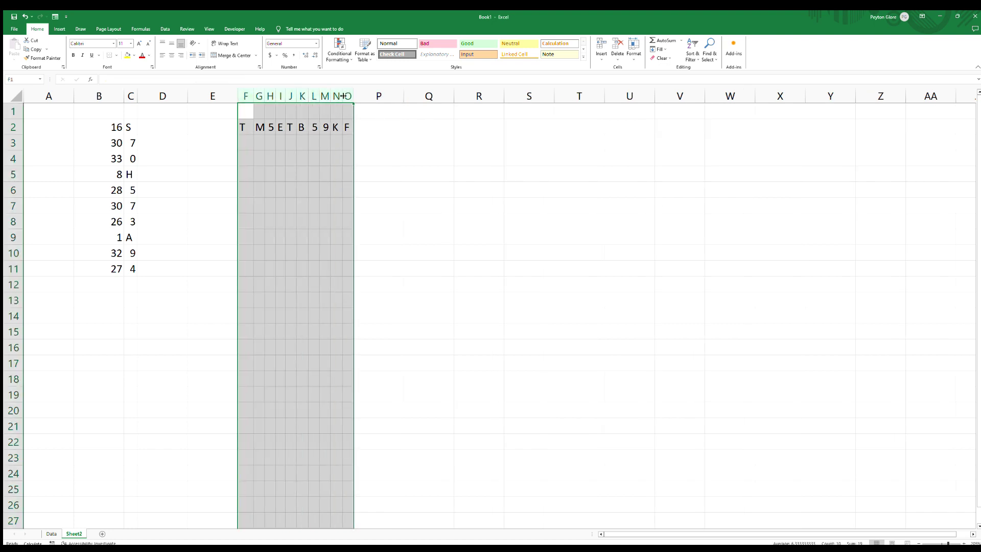
pyautogui.click(292, 141)
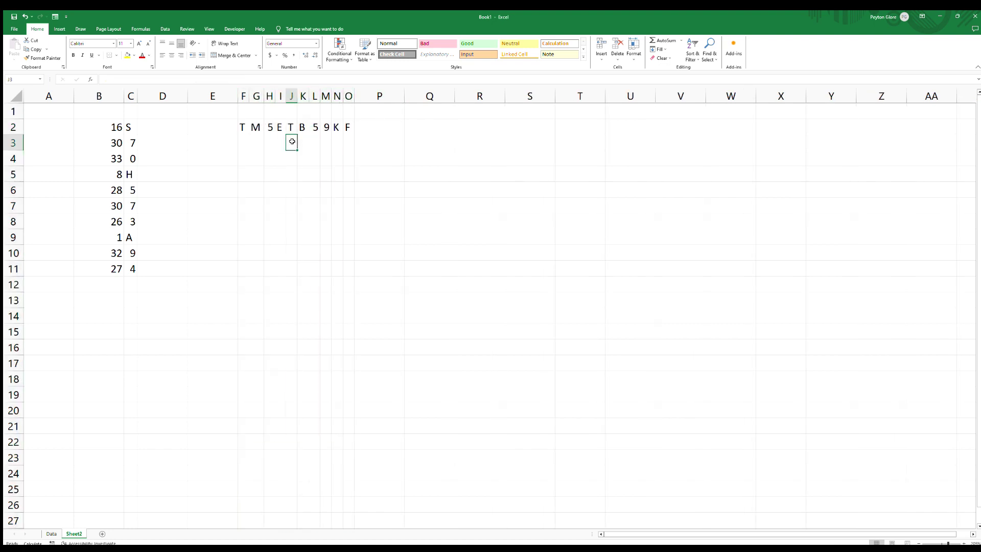
pyautogui.press('F9')
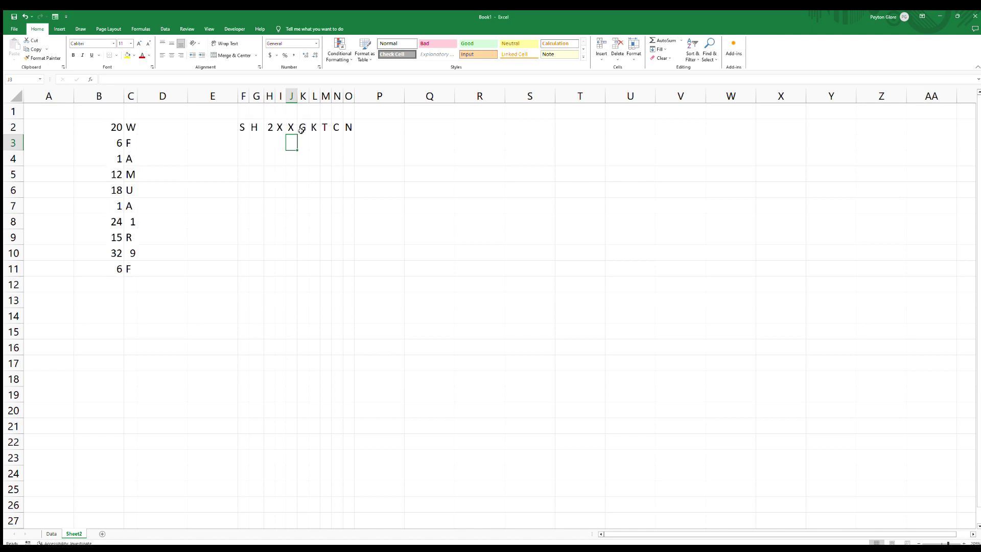
pyautogui.click(411, 130)
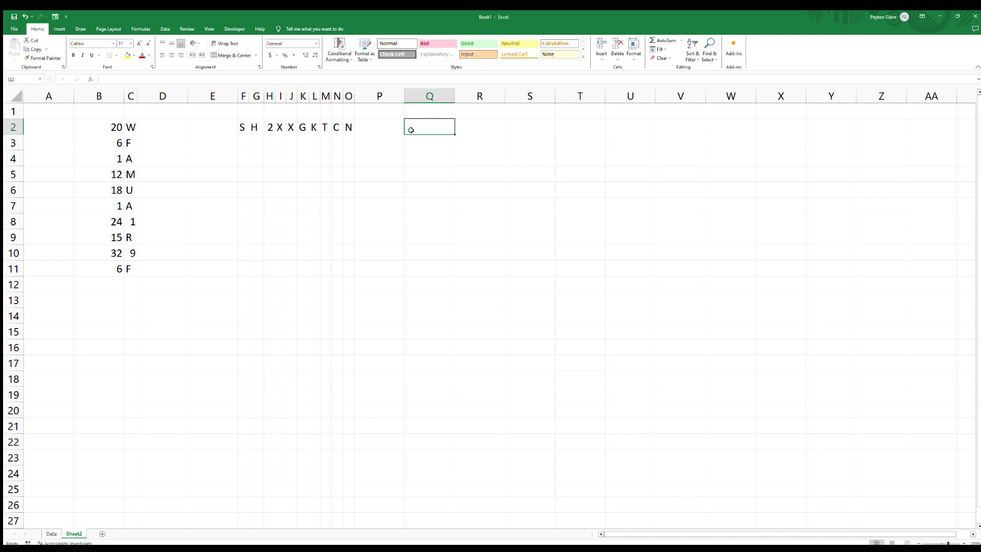
pyautogui.click(244, 128)
pyautogui.click(256, 128)
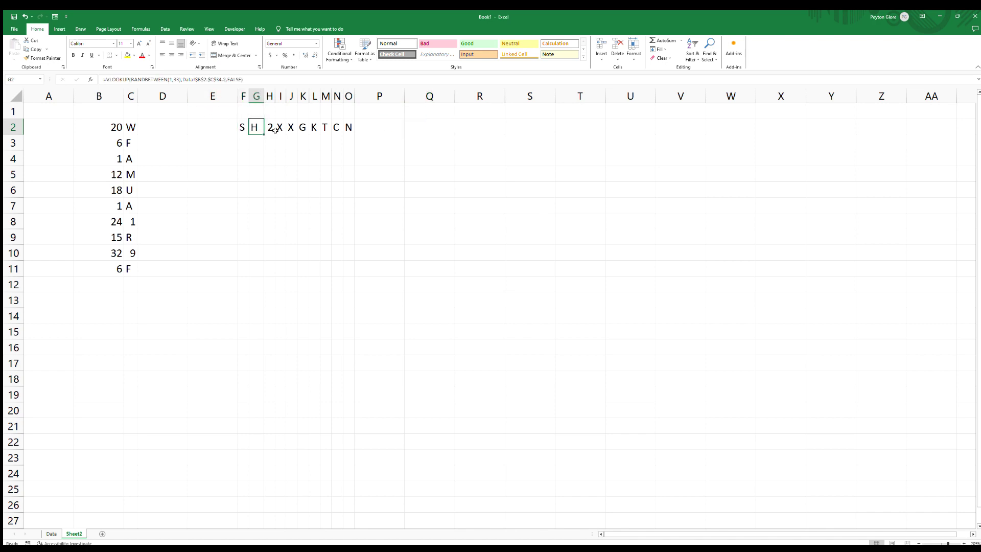
pyautogui.click(279, 129)
pyautogui.click(291, 128)
# - Enter a CONCATENATE formula in Q2 that joins the cells F2 to O2 in order, each as its own argument
pyautogui.click(425, 128)
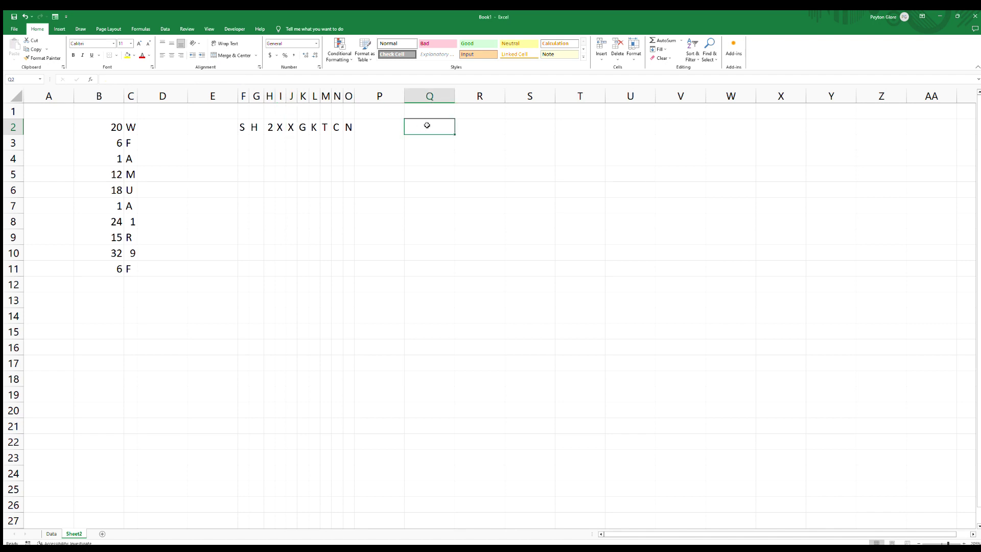
pyautogui.write('=concatenate')
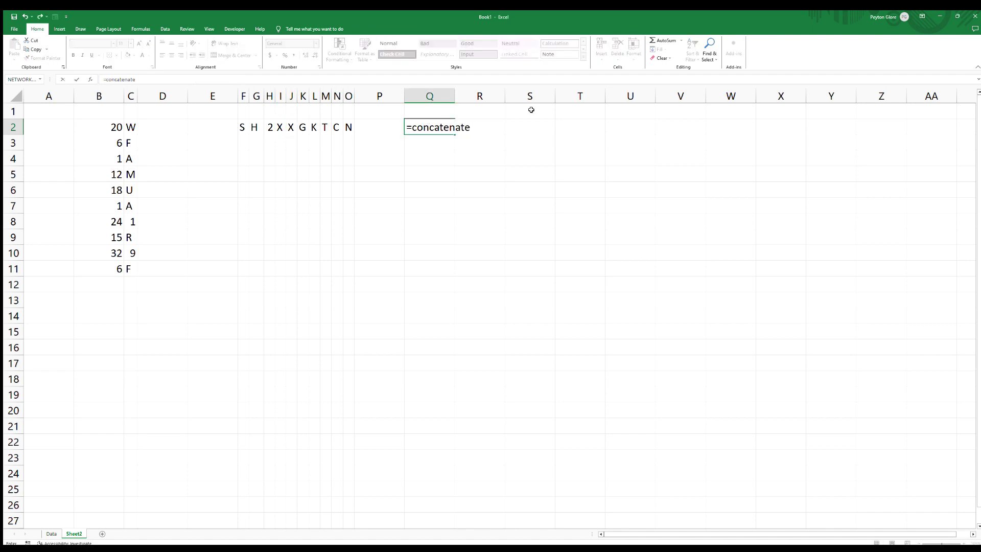
pyautogui.write('(')
pyautogui.click(244, 130)
pyautogui.write(',')
pyautogui.click(256, 129)
pyautogui.write(',')
pyautogui.click(269, 129)
pyautogui.write(',')
pyautogui.click(281, 129)
pyautogui.write(',')
pyautogui.click(292, 130)
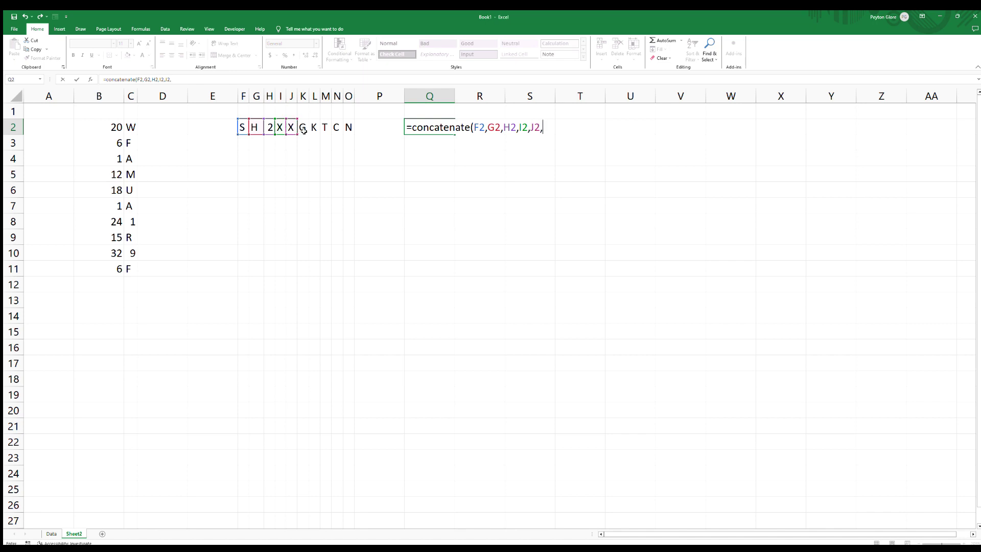
pyautogui.write(',')
pyautogui.click(303, 130)
pyautogui.write(',')
pyautogui.click(324, 132)
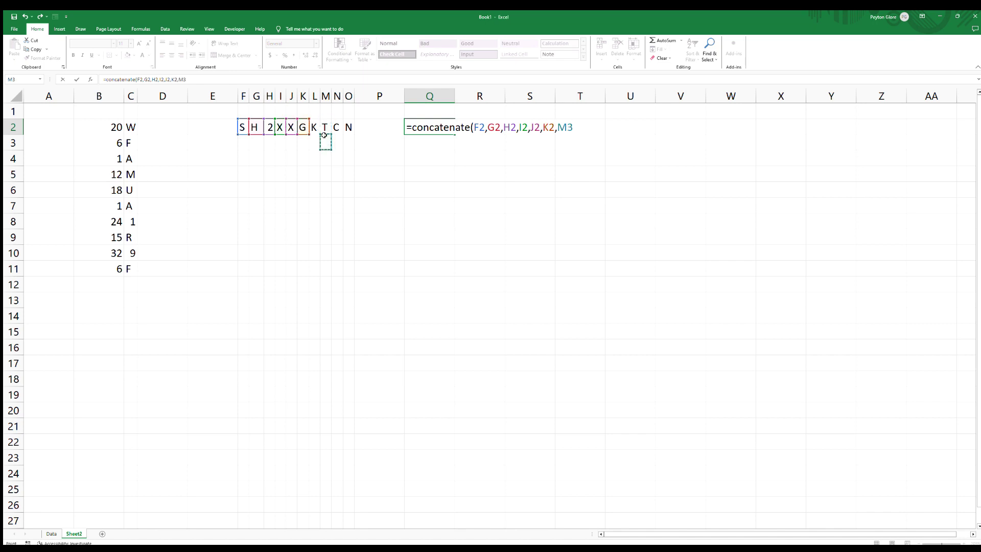
pyautogui.click(316, 129)
pyautogui.write(',')
pyautogui.click(326, 130)
pyautogui.write(',')
pyautogui.click(337, 130)
pyautogui.write(',')
pyautogui.click(346, 129)
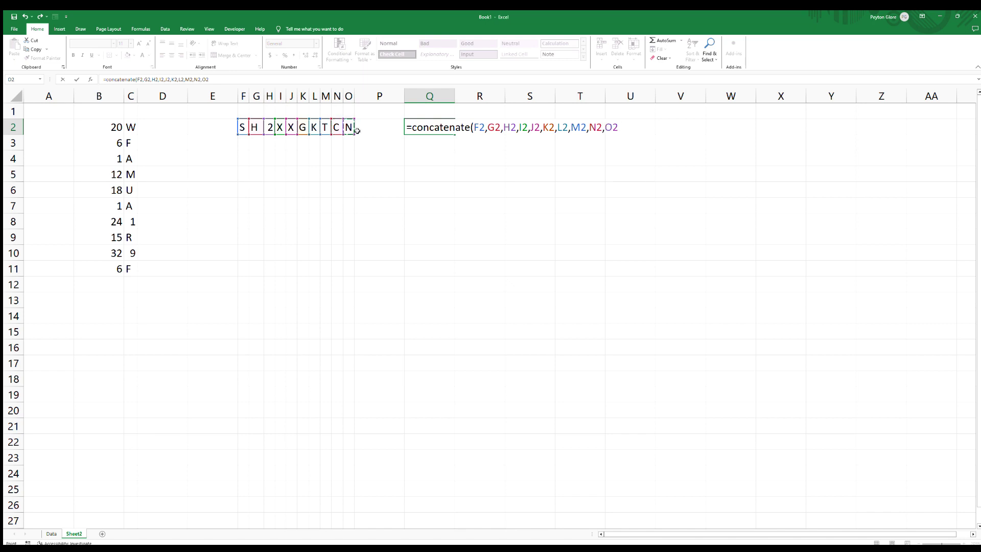
pyautogui.press('Return')
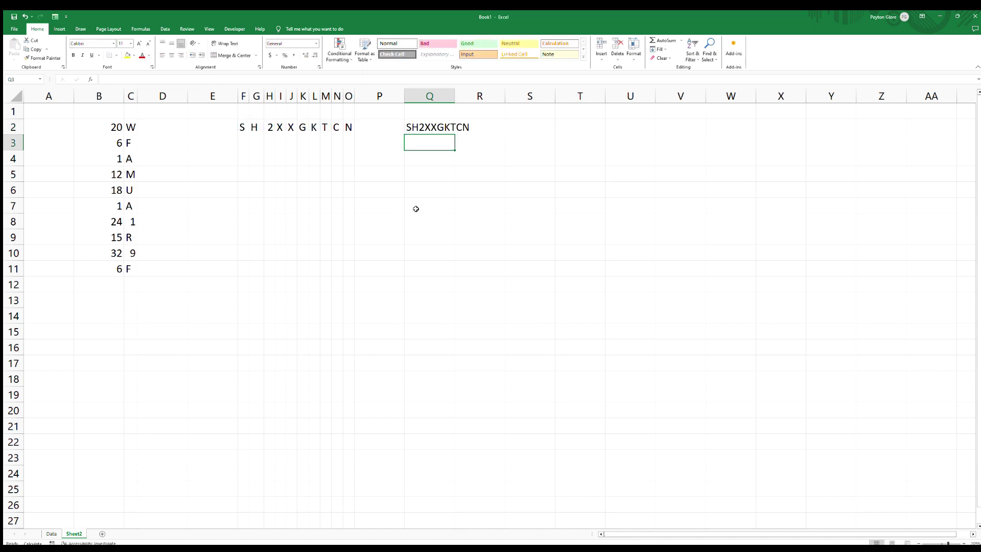
# - Recalculate the sheet repeatedly to test that Q2 generates new random strings
pyautogui.press('F9')
pyautogui.press('F9')
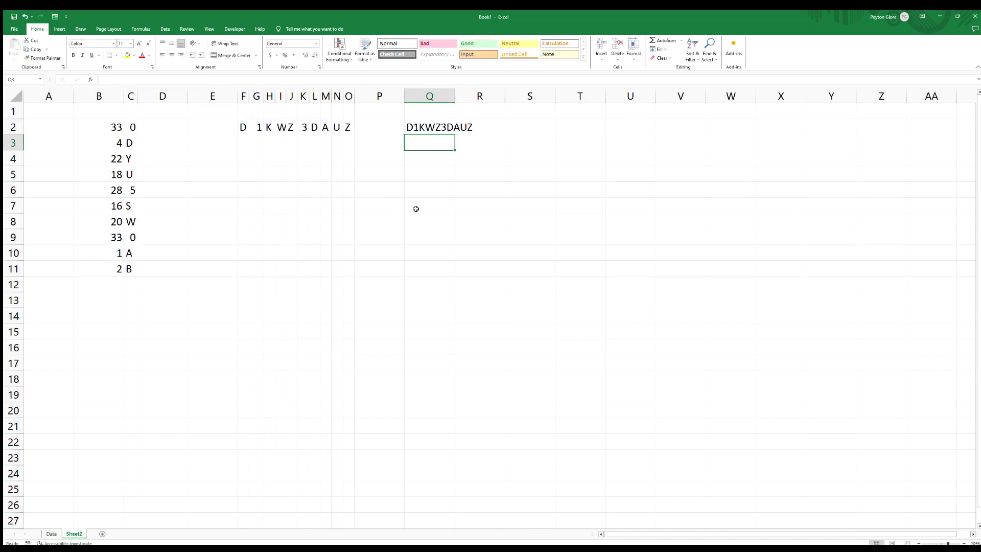
pyautogui.press('F9')
pyautogui.press('F9')
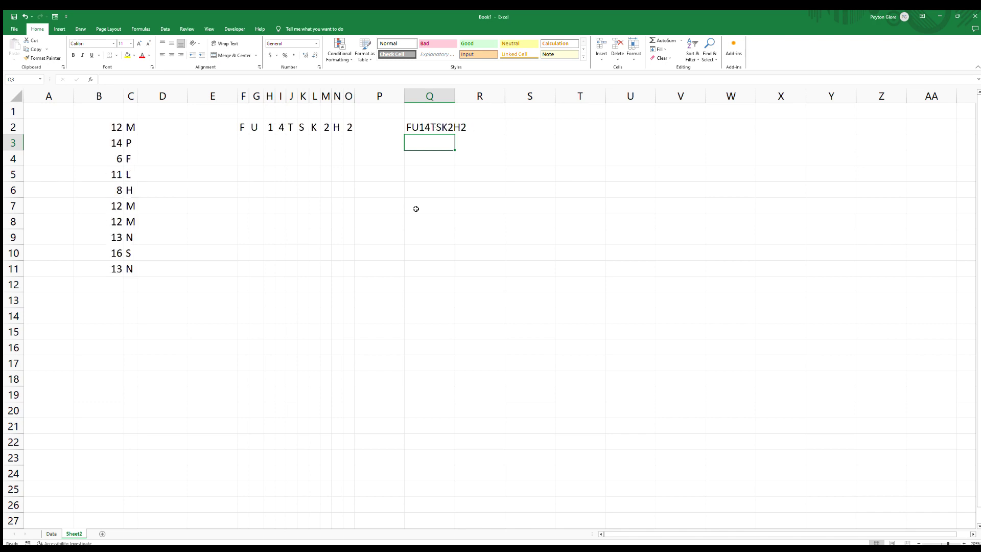
pyautogui.press('F9')
pyautogui.press('F9')
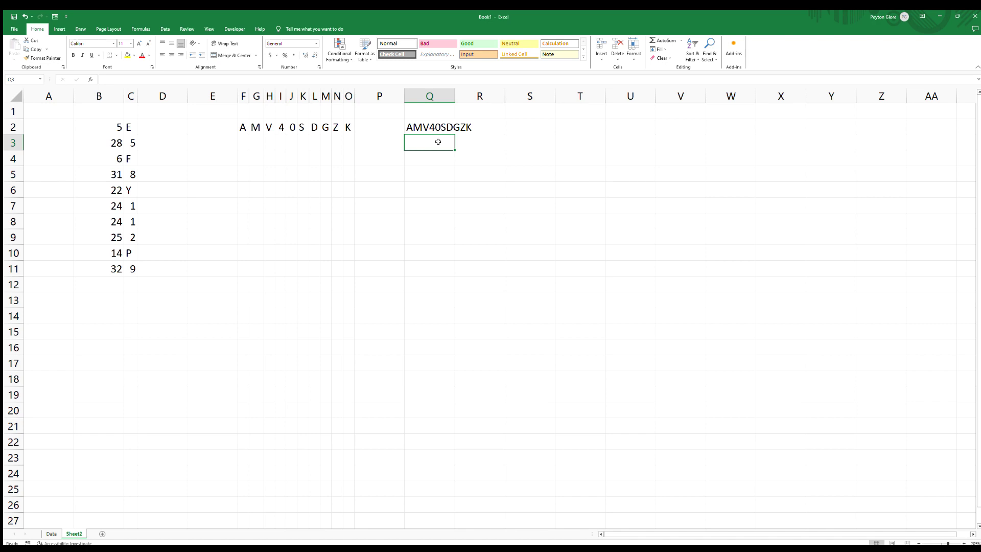
# - Fill the formulas in F2:O2 down into row 3 and recalculate the sheet
pyautogui.write('=')
pyautogui.press('Escape')
pyautogui.moveTo(243, 127); pyautogui.dragTo(354, 149)
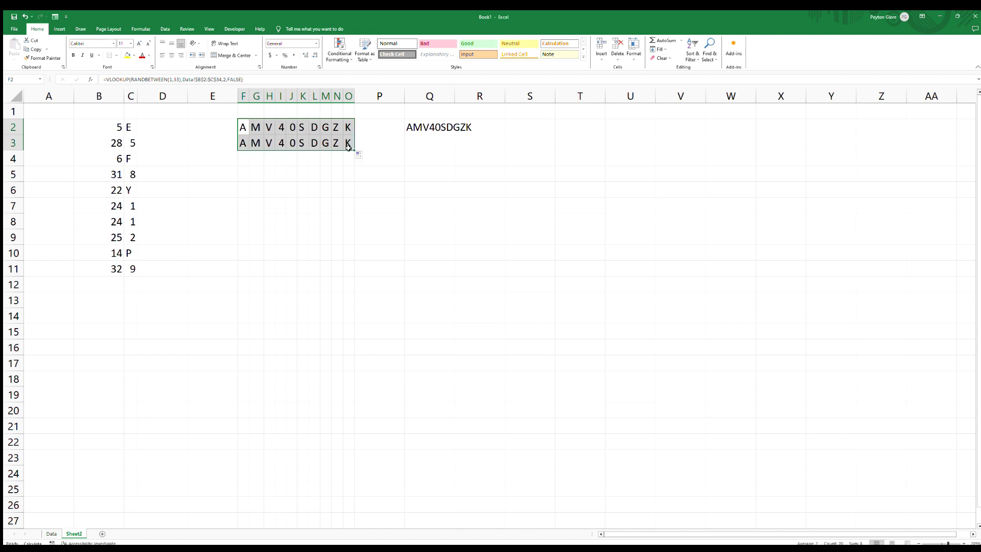
pyautogui.click(327, 143)
pyautogui.press('F9')
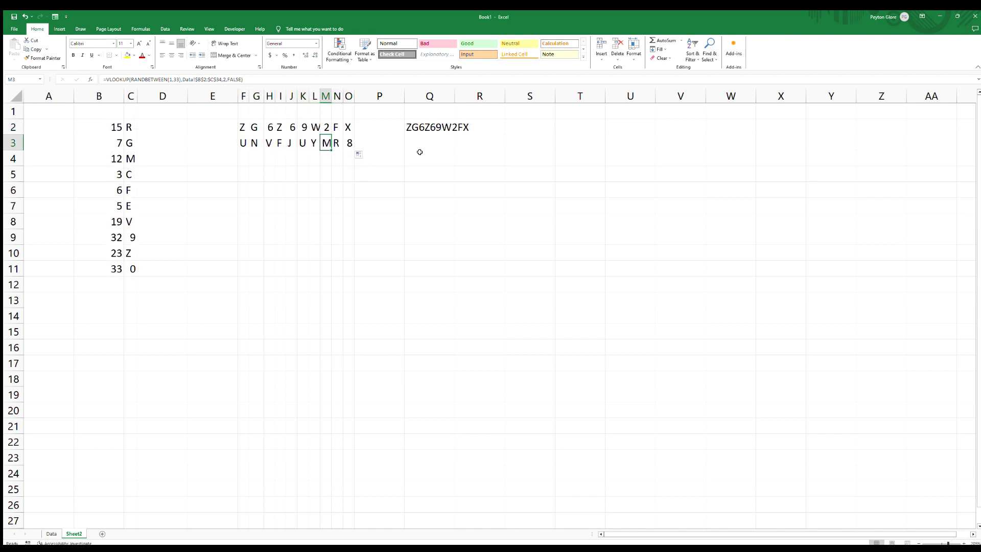
# - Enter a formula in Q3 that joins the cells F3 to O3 in order with the & operator
pyautogui.click(434, 147)
pyautogui.write('=')
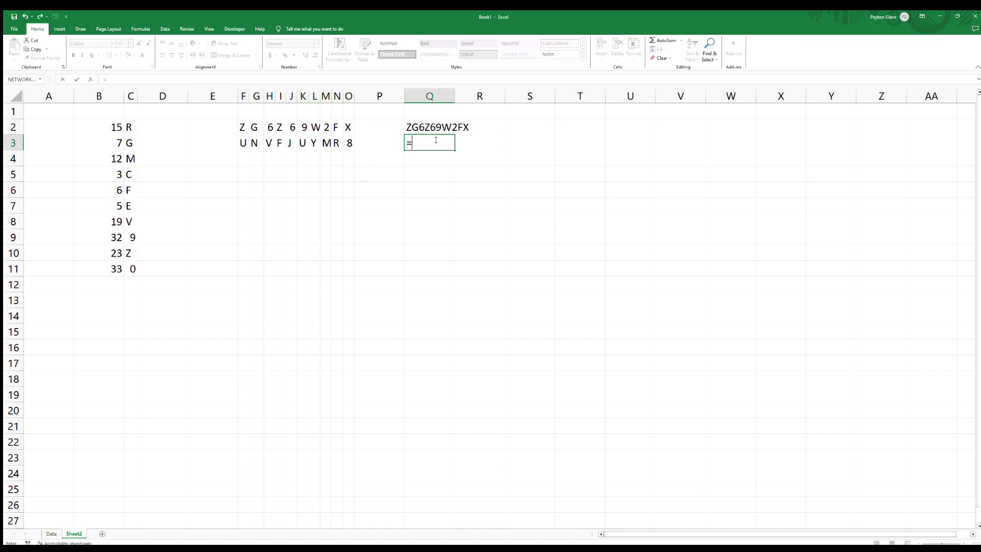
pyautogui.click(244, 143)
pyautogui.write('&')
pyautogui.click(256, 144)
pyautogui.write('&')
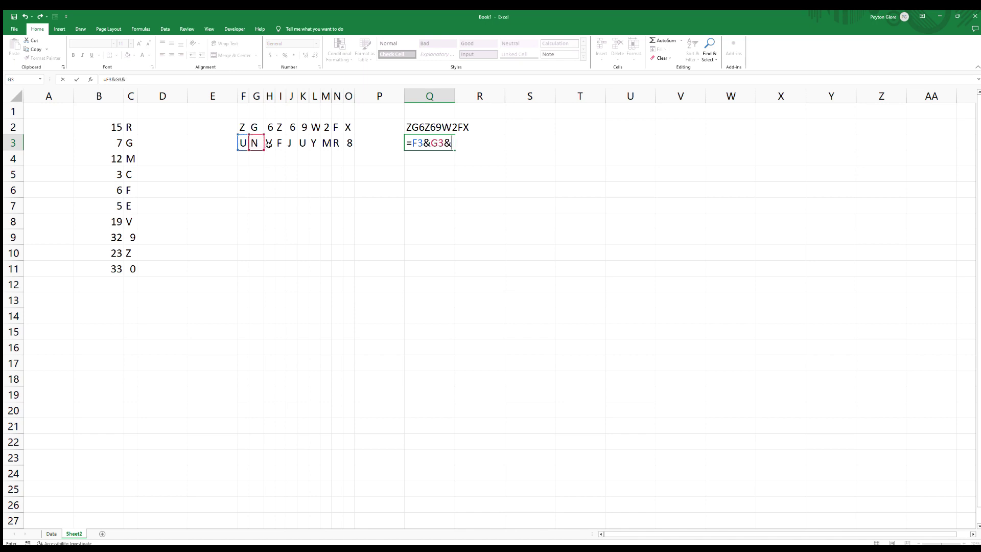
pyautogui.click(269, 144)
pyautogui.write('&')
pyautogui.click(281, 145)
pyautogui.write('&')
pyautogui.click(289, 145)
pyautogui.write('&')
pyautogui.click(303, 145)
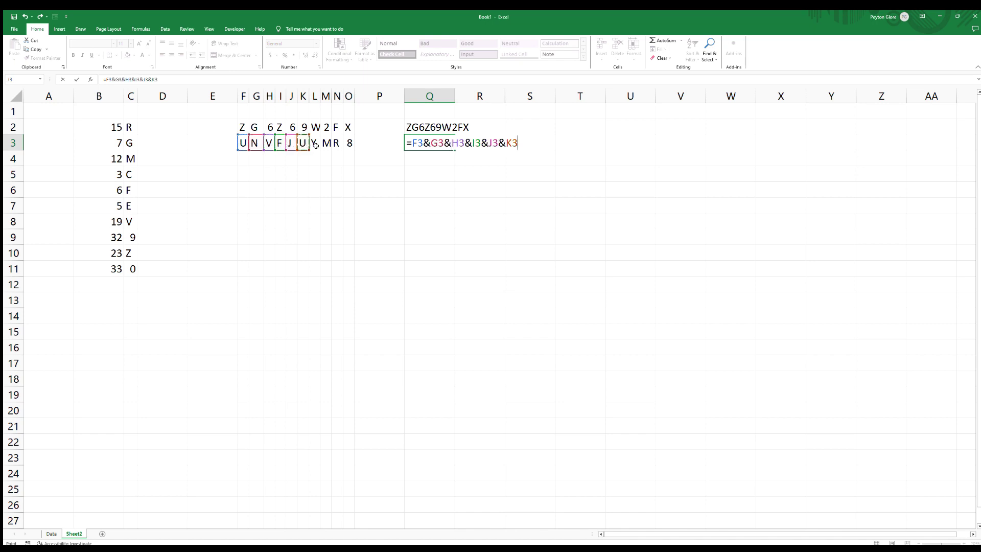
pyautogui.write('&')
pyautogui.click(315, 145)
pyautogui.write('&')
pyautogui.click(329, 146)
pyautogui.write('&')
pyautogui.click(338, 145)
pyautogui.write('&')
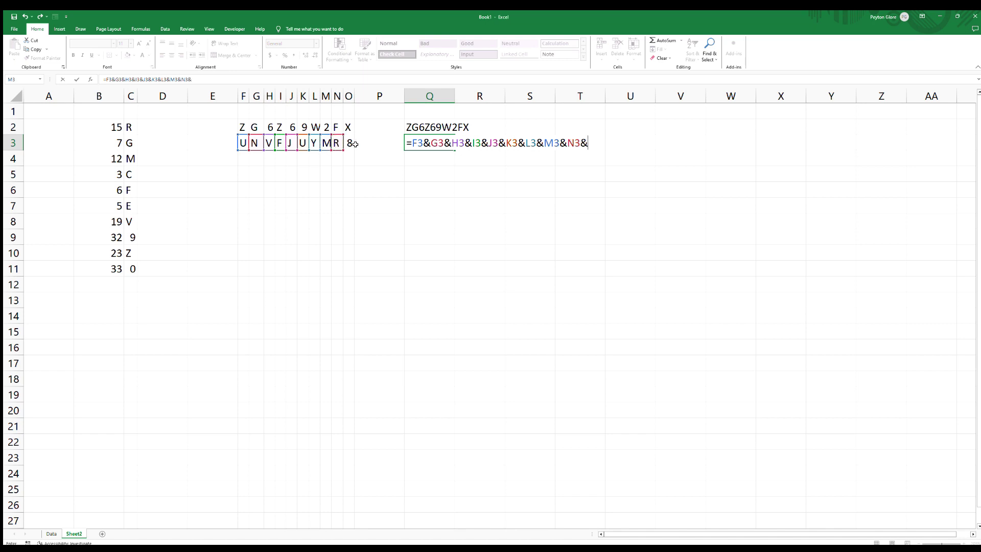
pyautogui.click(350, 144)
pyautogui.press('Return')
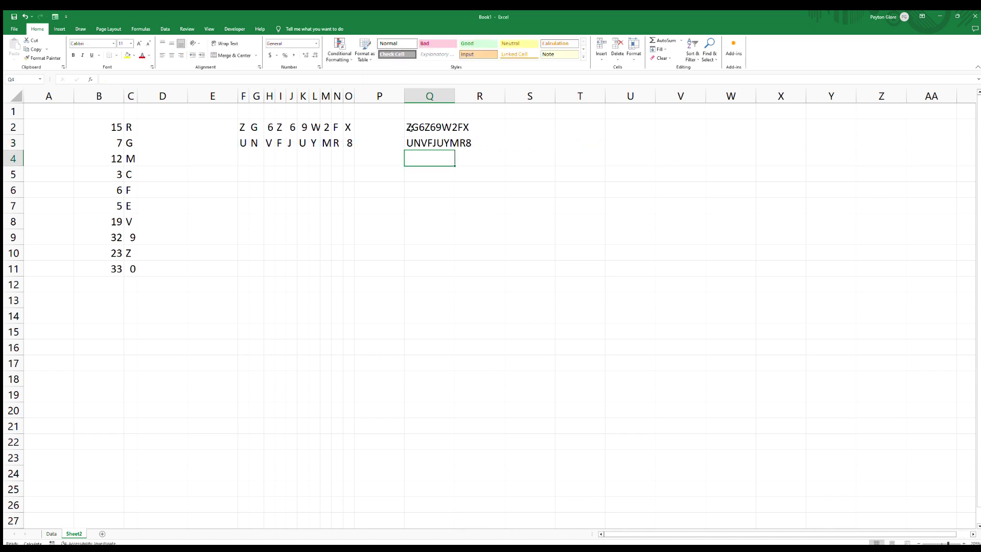
# - Display the sheet's formulas temporarily, and compare the CONCATENATE formula in Q2 with the ampersand formula in Q3
pyautogui.hotkey('ctrl', '`')
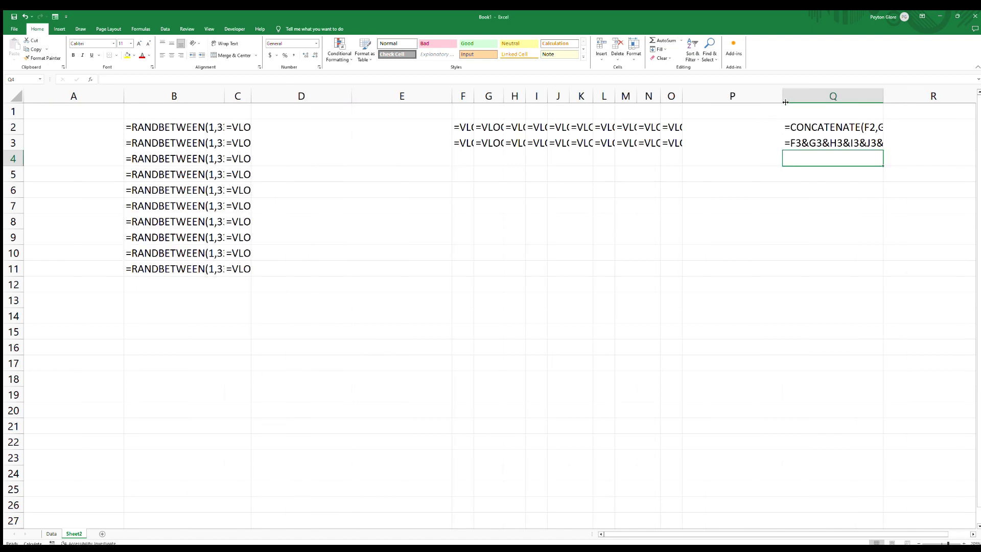
pyautogui.click(806, 131)
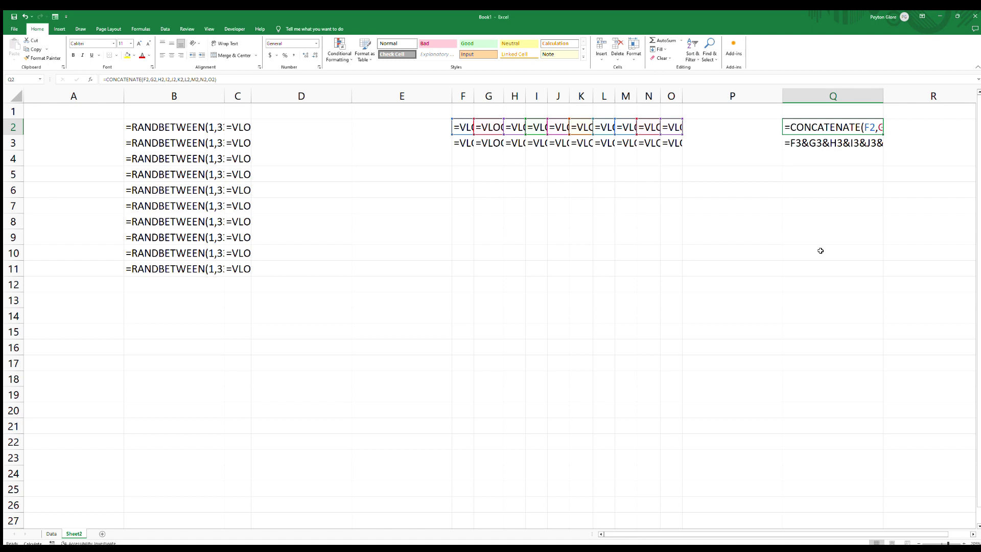
pyautogui.hotkey('ctrl', '`')
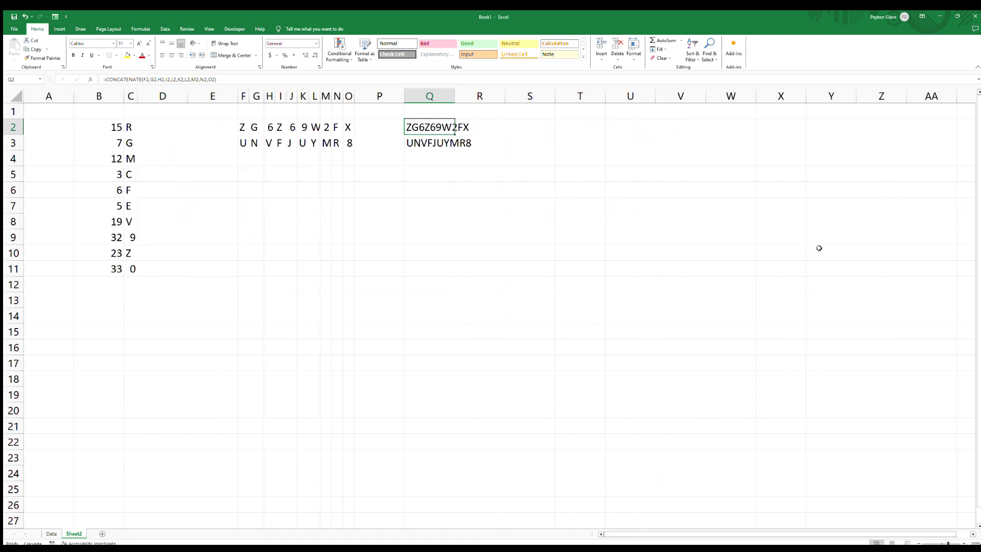
pyautogui.doubleClick(446, 129)
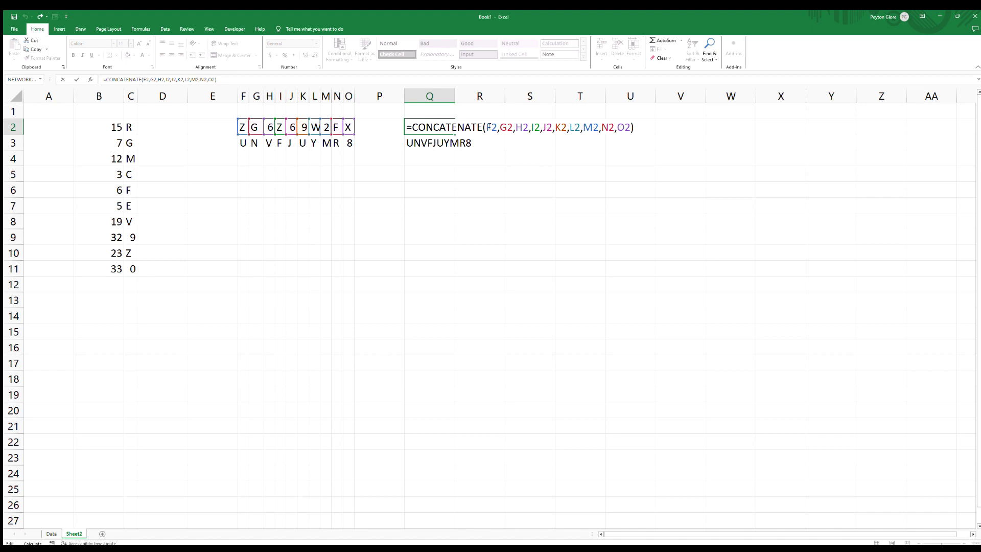
pyautogui.doubleClick(440, 143)
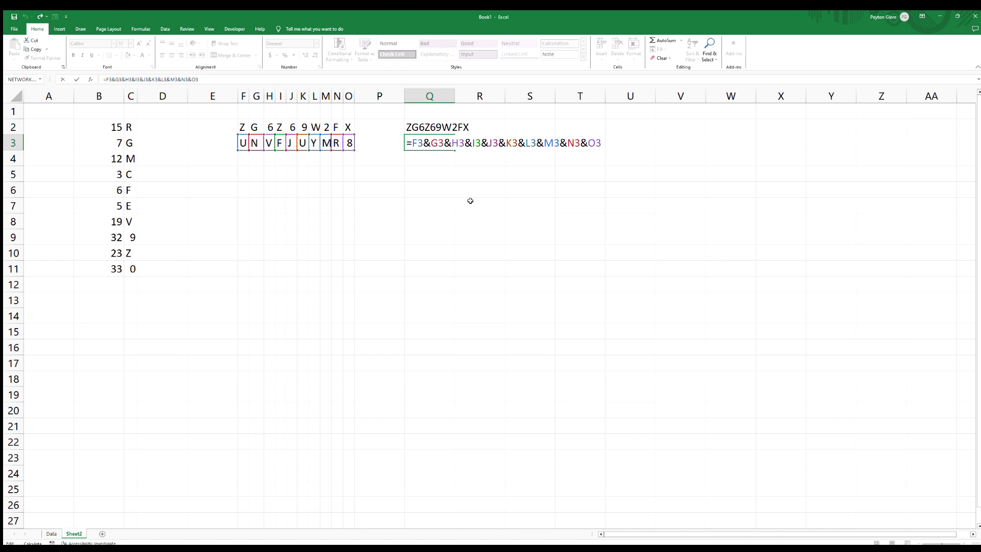
# - Fill the formulas in F3:Q3 down through row 27 and recalculate the sheet
pyautogui.press('Return')
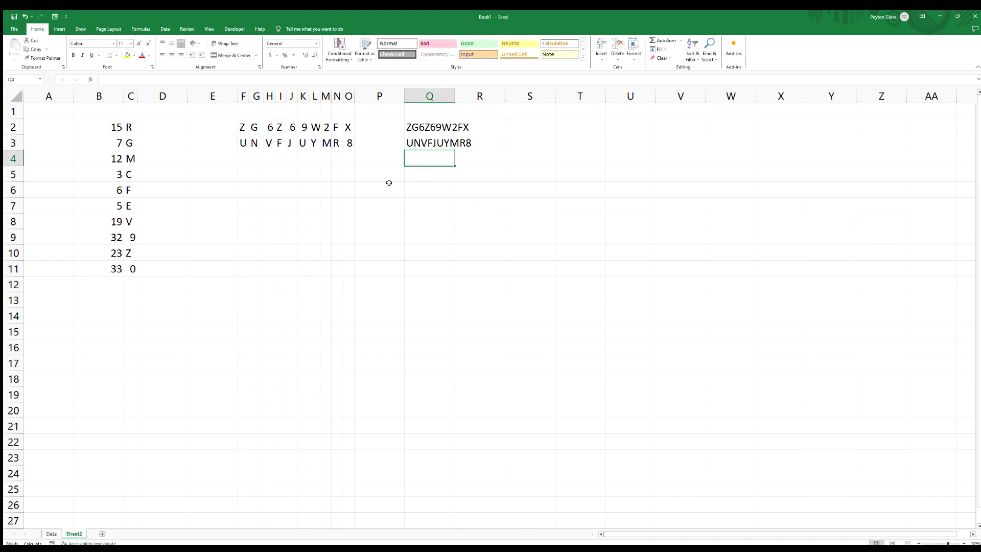
pyautogui.click(437, 129)
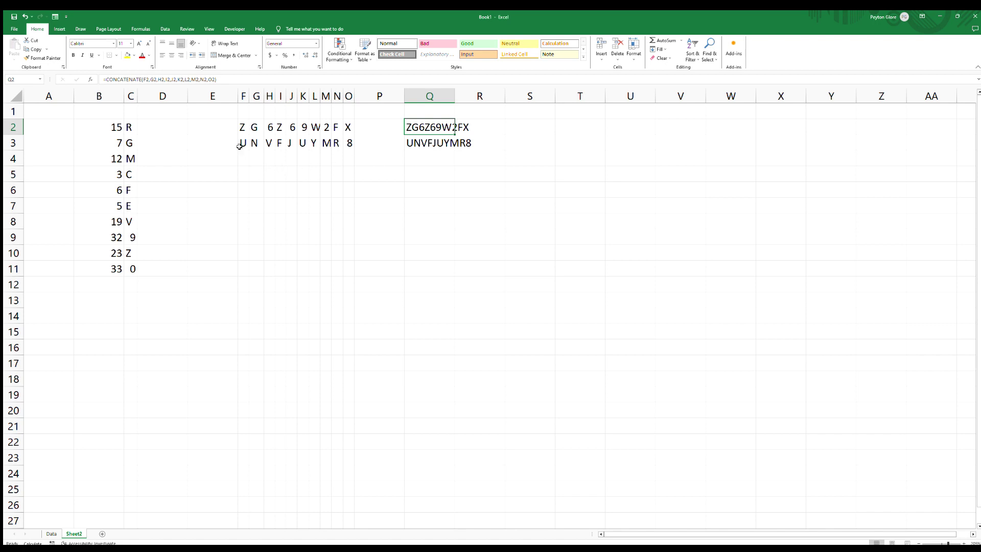
pyautogui.moveTo(241, 145); pyautogui.dragTo(349, 142)
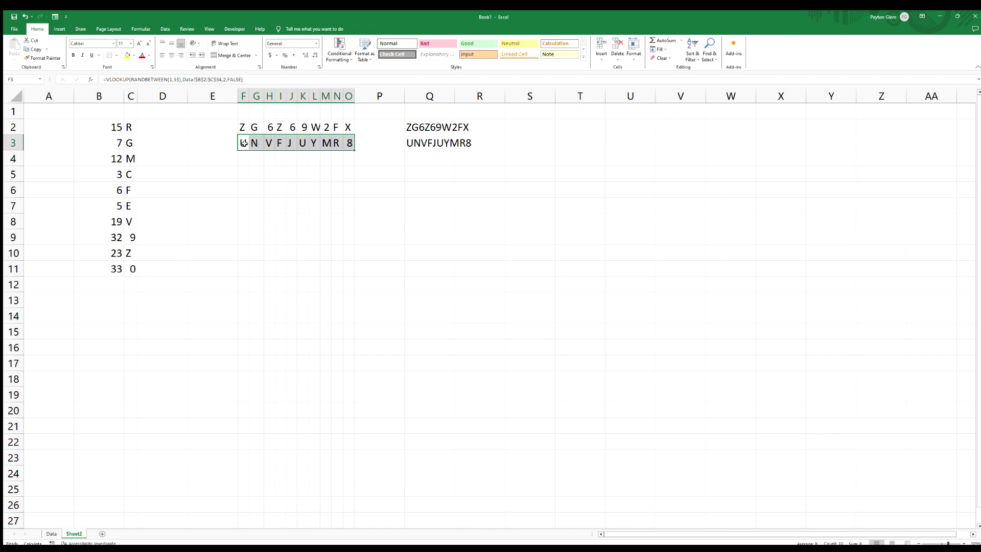
pyautogui.moveTo(244, 144); pyautogui.dragTo(455, 148)
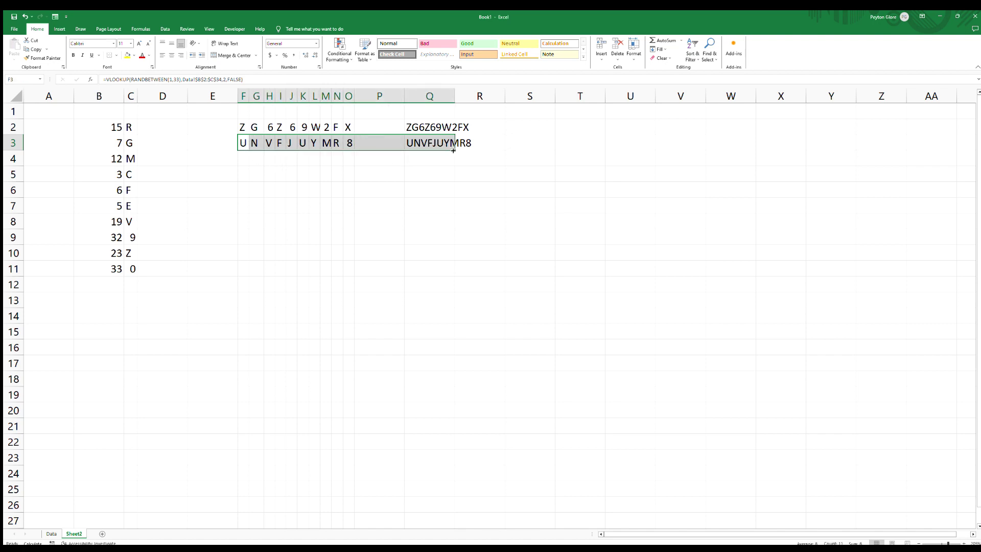
pyautogui.moveTo(246, 140); pyautogui.dragTo(347, 144)
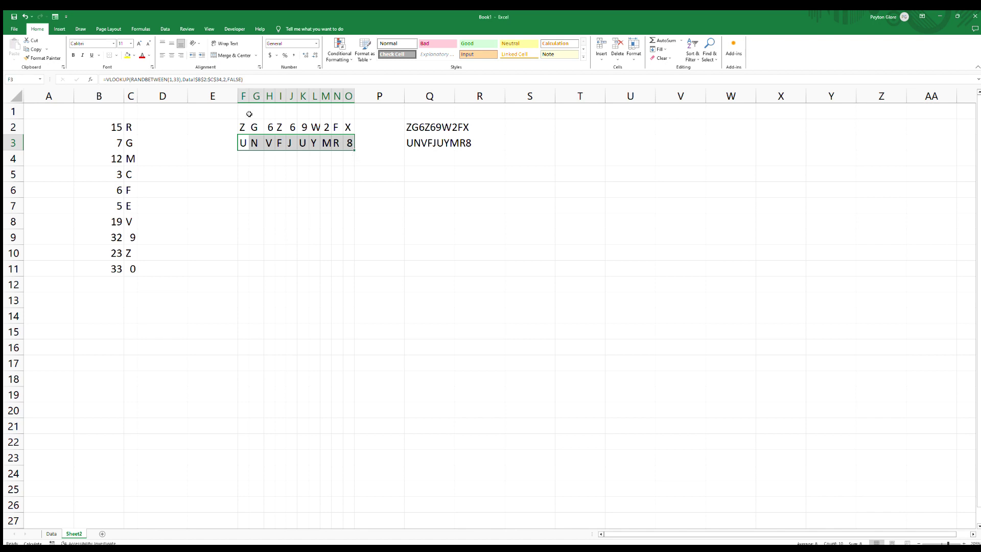
pyautogui.click(419, 146)
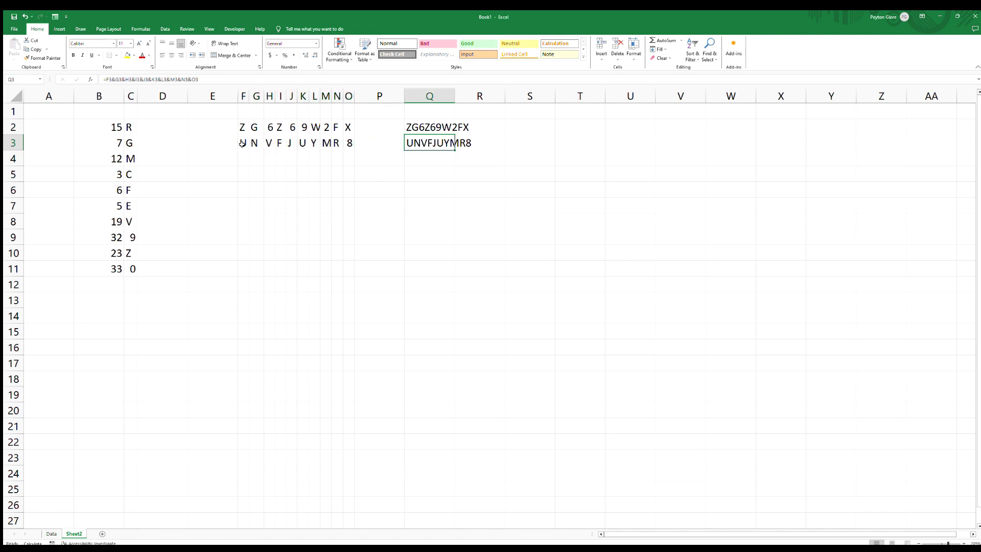
pyautogui.moveTo(245, 145); pyautogui.dragTo(443, 522)
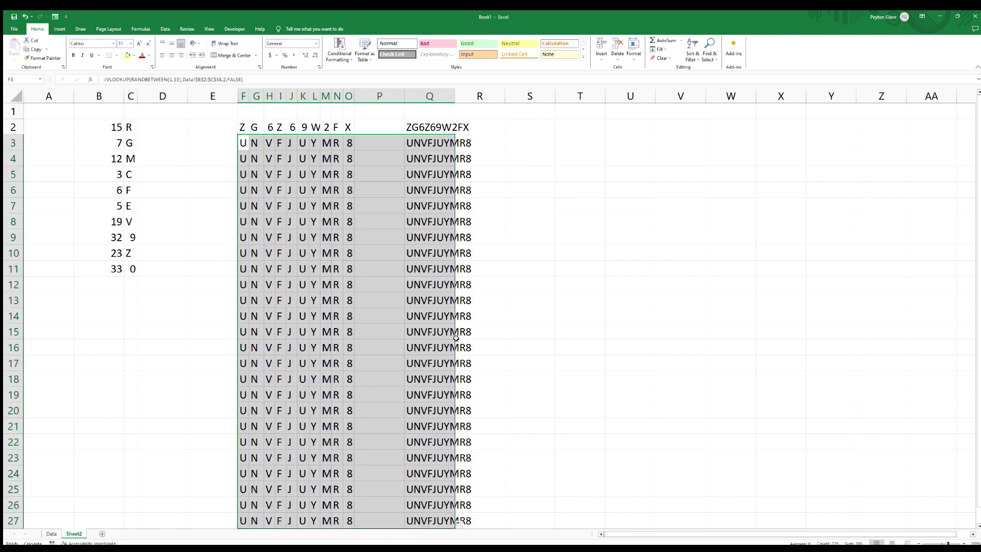
pyautogui.press('F9')
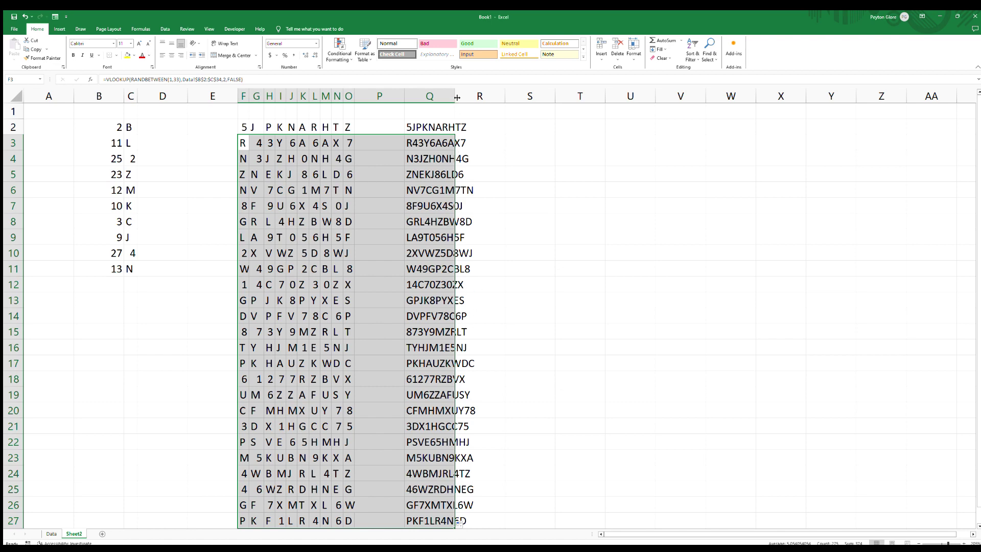
# - Autofit column Q, extend the formulas in F27:Q27 down through row 51, and recalculate the sheet
pyautogui.doubleClick(457, 97)
pyautogui.scroll(-1, 460, 254)
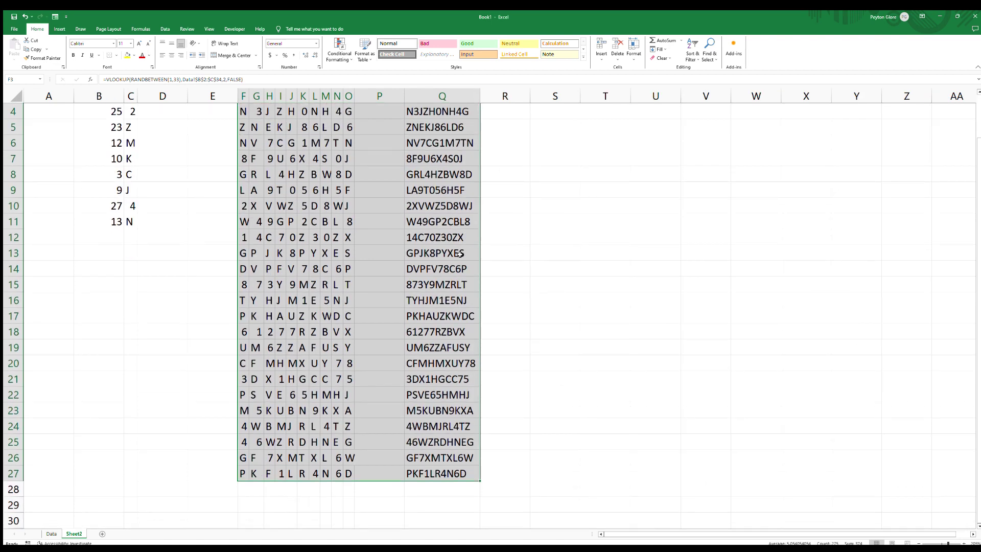
pyautogui.scroll(-5, 460, 254)
pyautogui.moveTo(243, 237); pyautogui.dragTo(466, 492)
pyautogui.scroll(9, 437, 357)
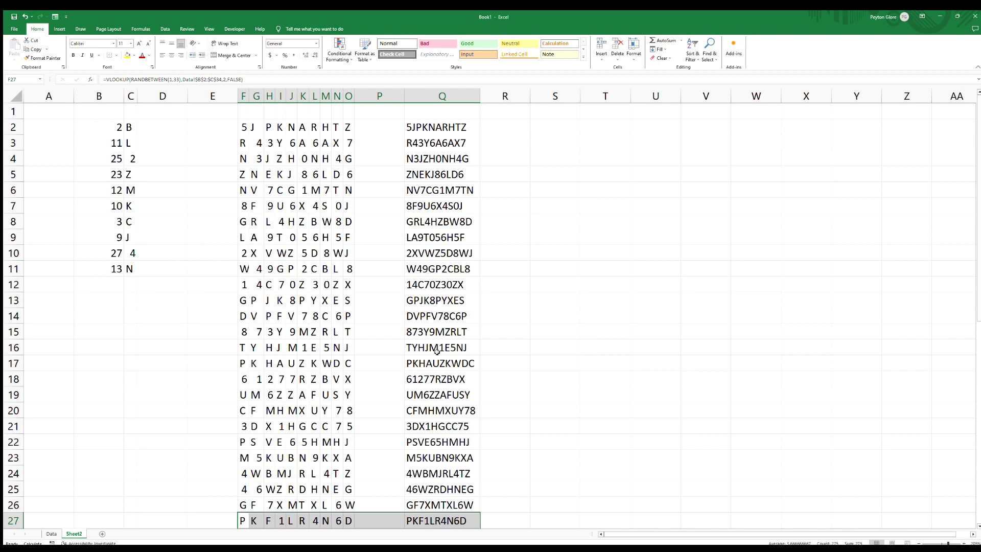
pyautogui.press('F9')
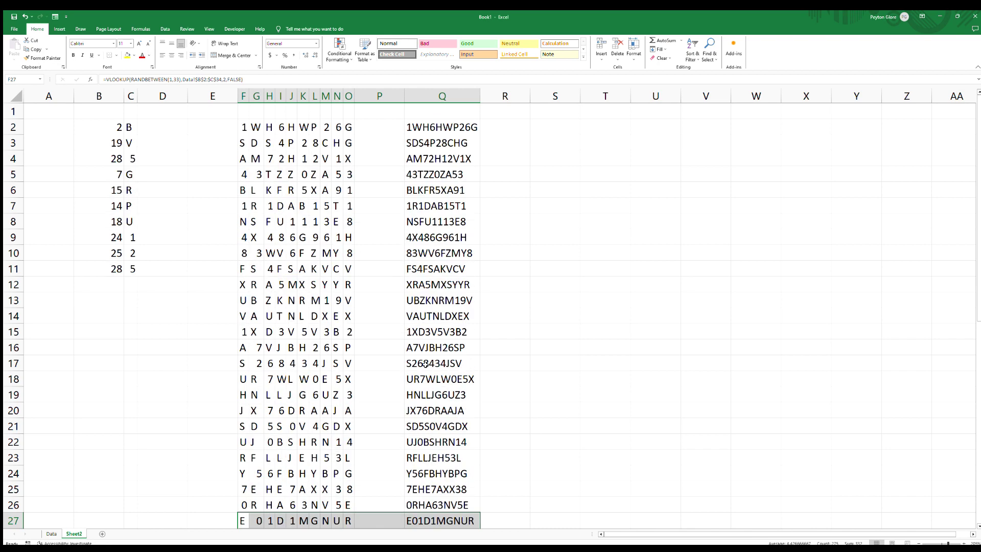
# - Examine the generated strings in column Q from row 2 down to row 51
pyautogui.hotkey('ctrl', 'shift', 'Down')
pyautogui.scroll(-1, 425, 364)
pyautogui.scroll(-1, 426, 363)
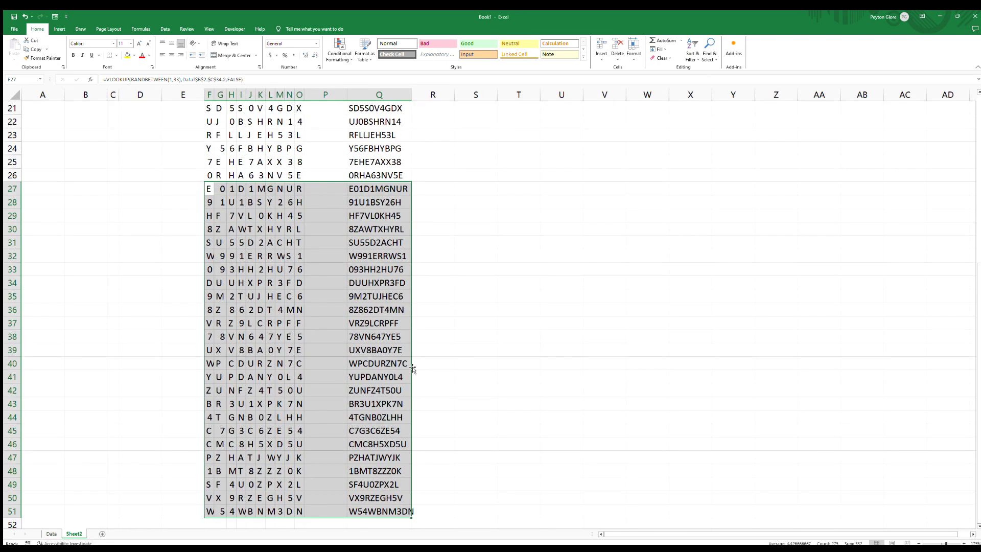
pyautogui.scroll(6, 412, 369)
pyautogui.scroll(2, 412, 369)
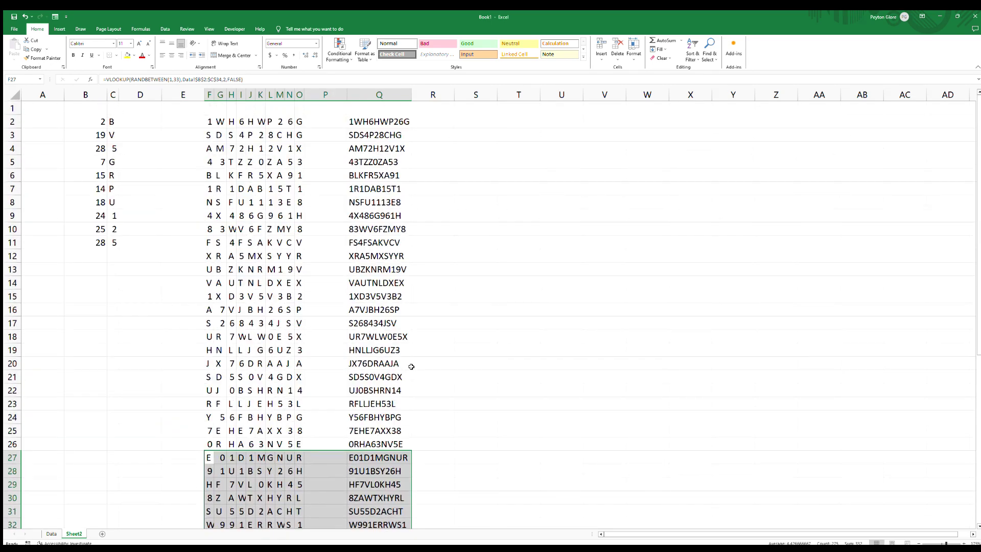
pyautogui.click(375, 119)
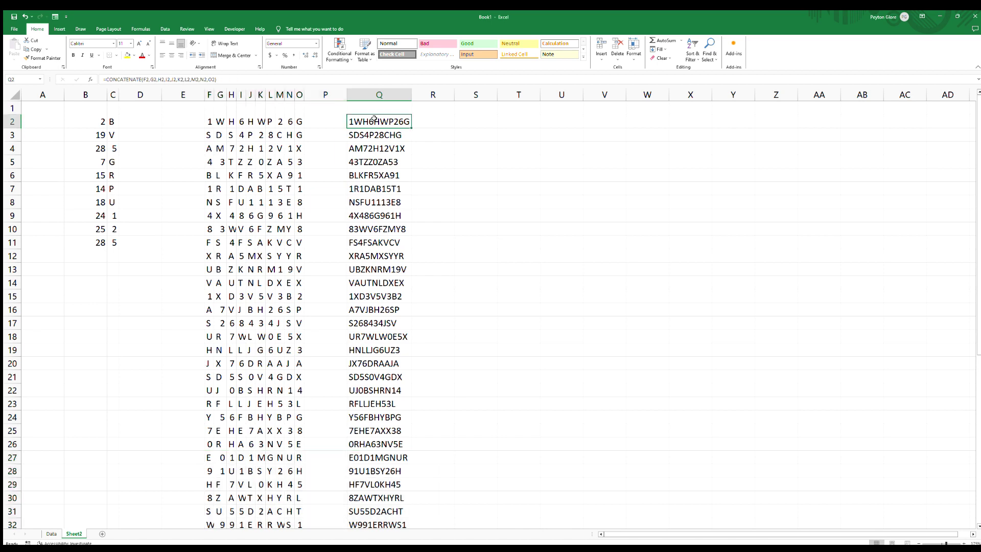
pyautogui.hotkey('ctrl', 'shift', 'Down')
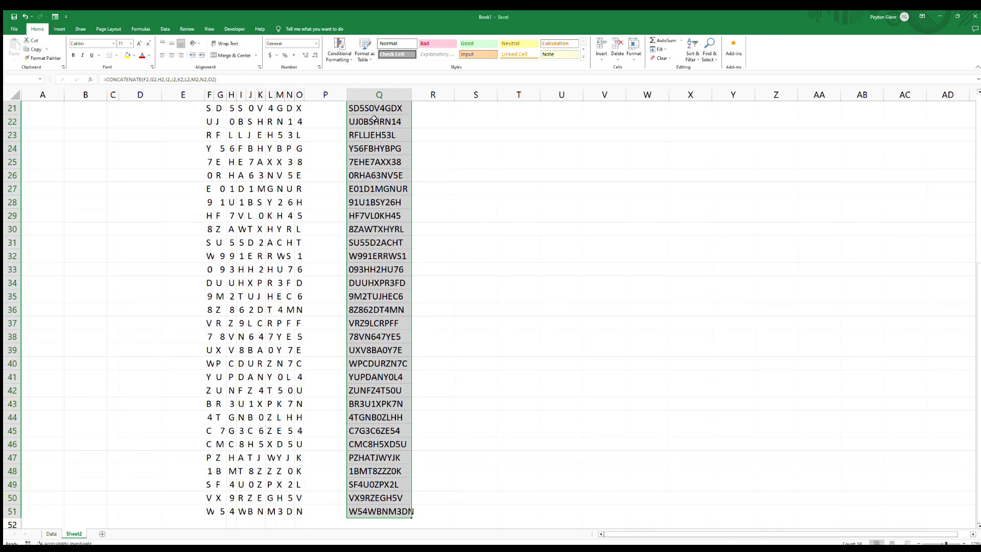
pyautogui.click(377, 162)
pyautogui.scroll(6, 387, 148)
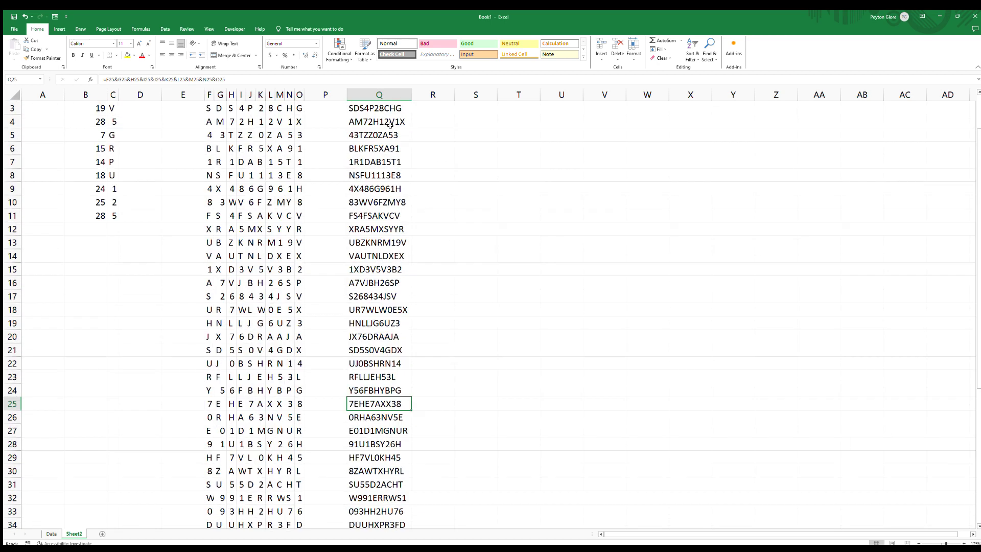
pyautogui.scroll(1, 388, 125)
pyautogui.moveTo(388, 125); pyautogui.dragTo(369, 397)
# - Copy the strings in Q2:Q51, paste them as values only starting at S2, and autofit column S
pyautogui.click(369, 122)
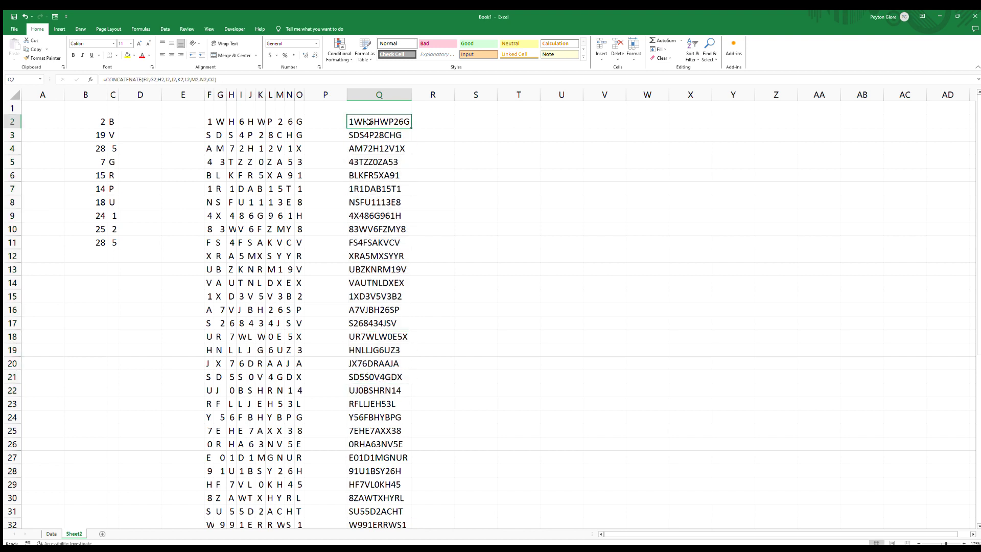
pyautogui.hotkey('ctrl', 'shift', 'Down')
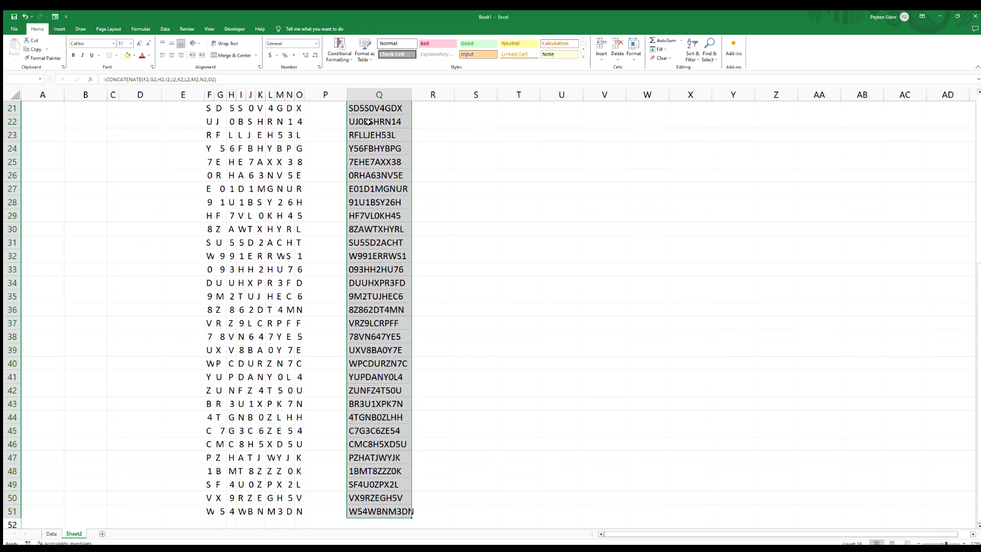
pyautogui.hotkey('ctrl', 'c')
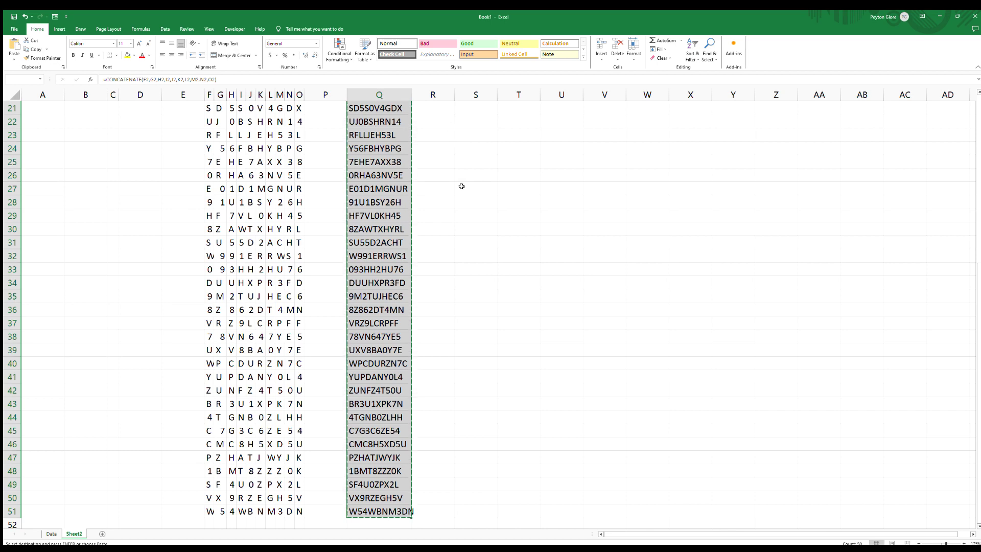
pyautogui.scroll(7, 462, 191)
pyautogui.click(483, 125)
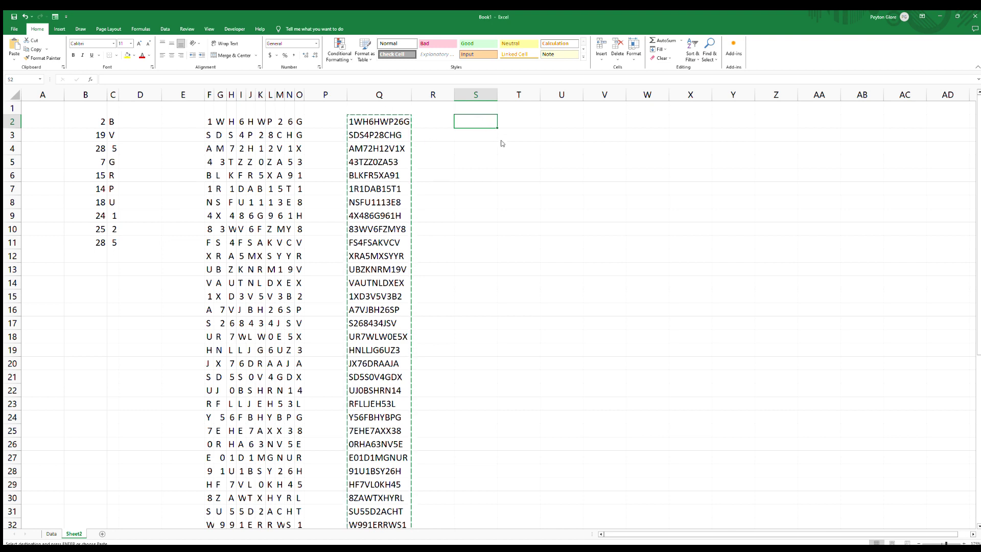
pyautogui.hotkey('ctrl', 'v')
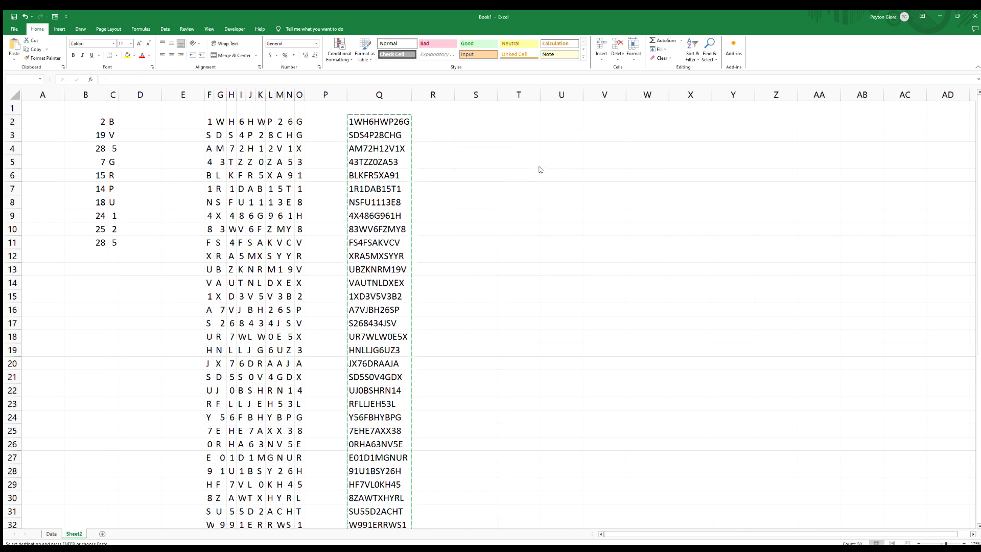
pyautogui.hotkey('ctrl', 'v')
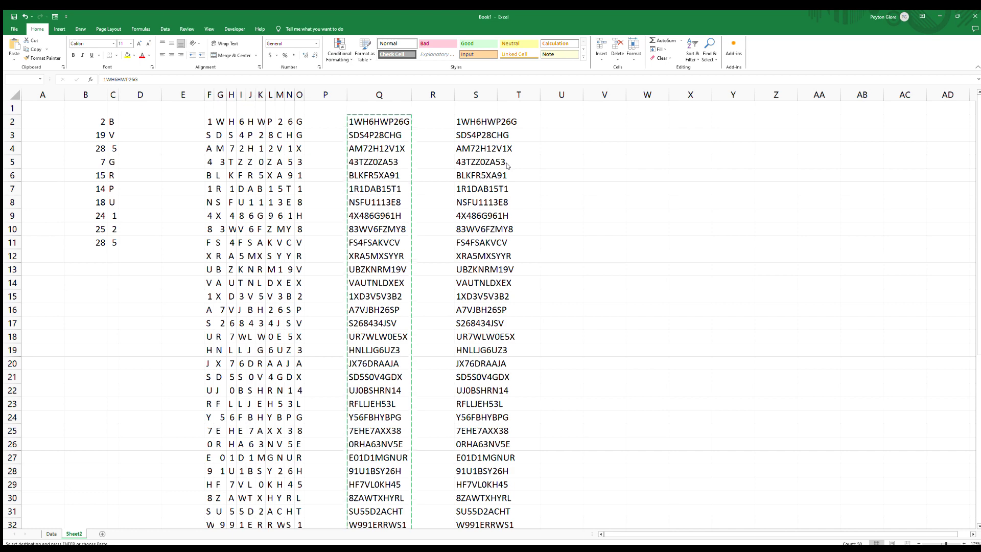
pyautogui.click(485, 95)
pyautogui.doubleClick(497, 94)
# - Compare the content of S2 with the formula in Q4, and recalculate the sheet repeatedly to test the pasted values
pyautogui.click(486, 123)
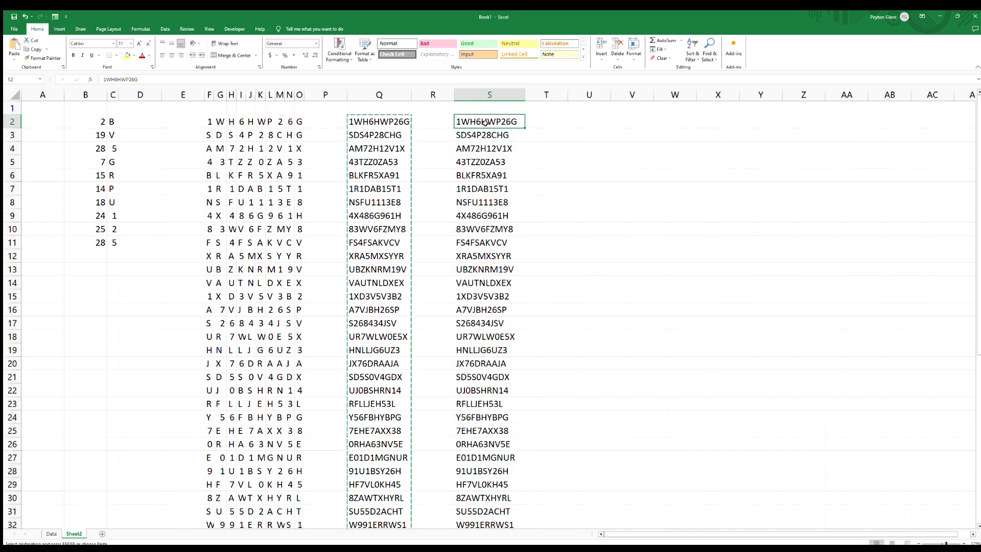
pyautogui.click(385, 146)
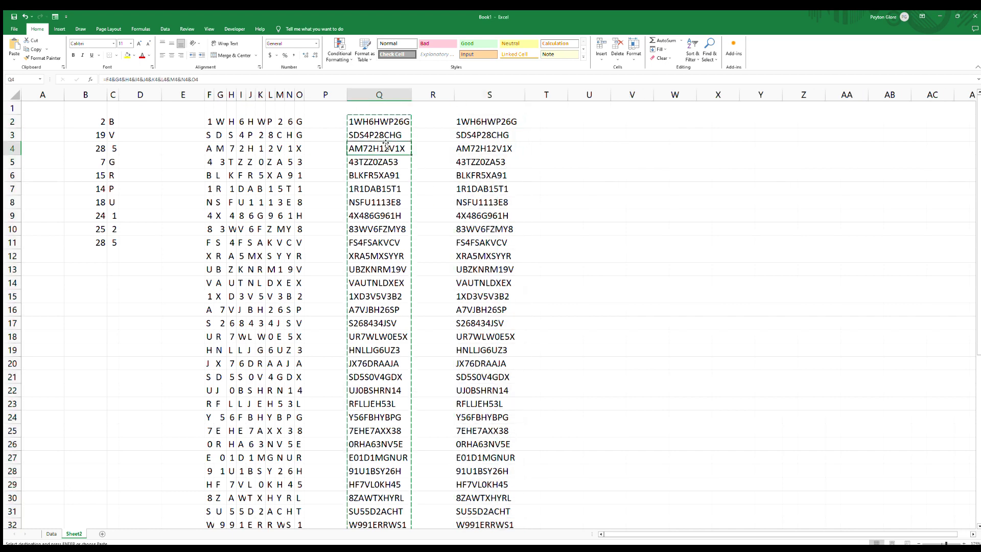
pyautogui.press('Escape')
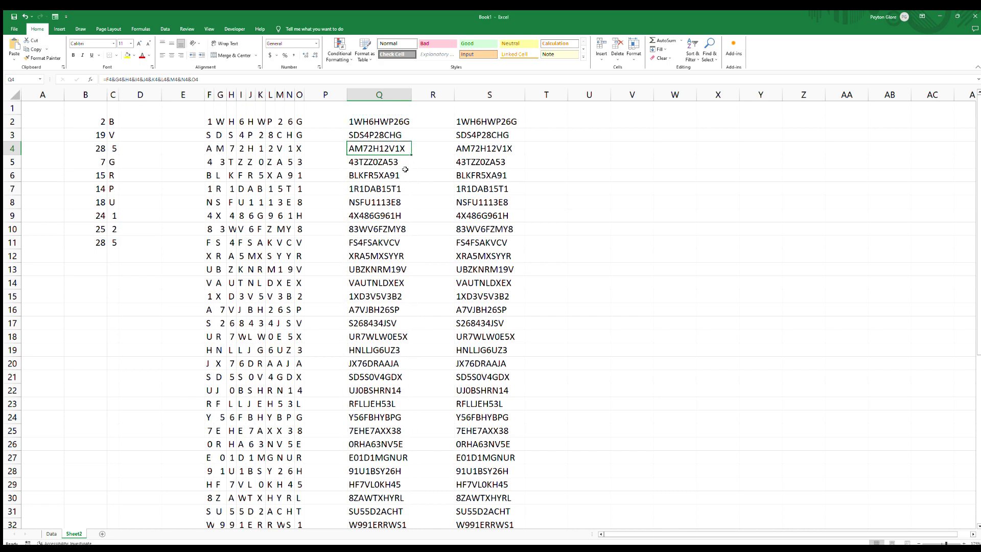
pyautogui.press('F9')
pyautogui.press('F9')
pyautogui.press('F9')
pyautogui.press('F9')
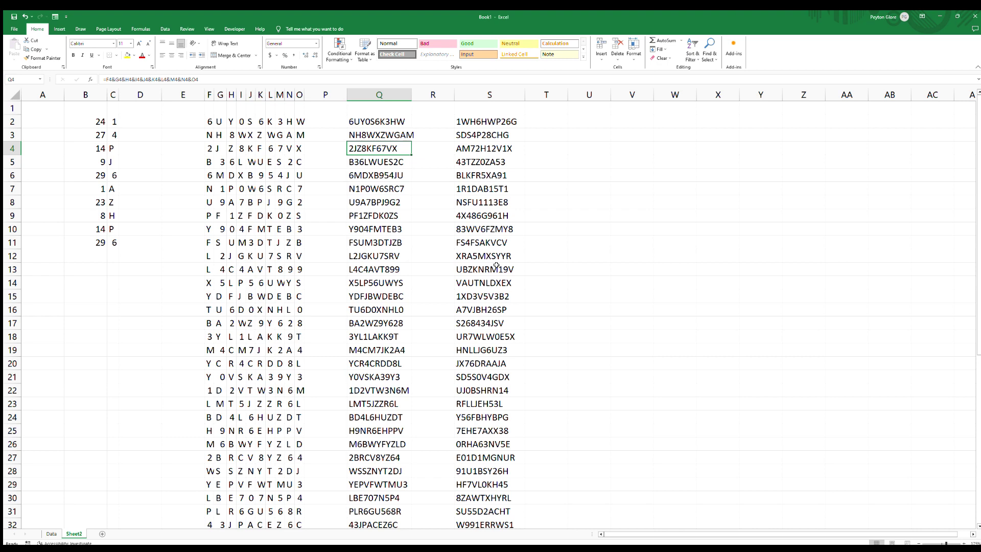
# - Examine the pasted values in S2:S51 alongside the formula-generated strings in Q2:Q51
pyautogui.click(487, 122)
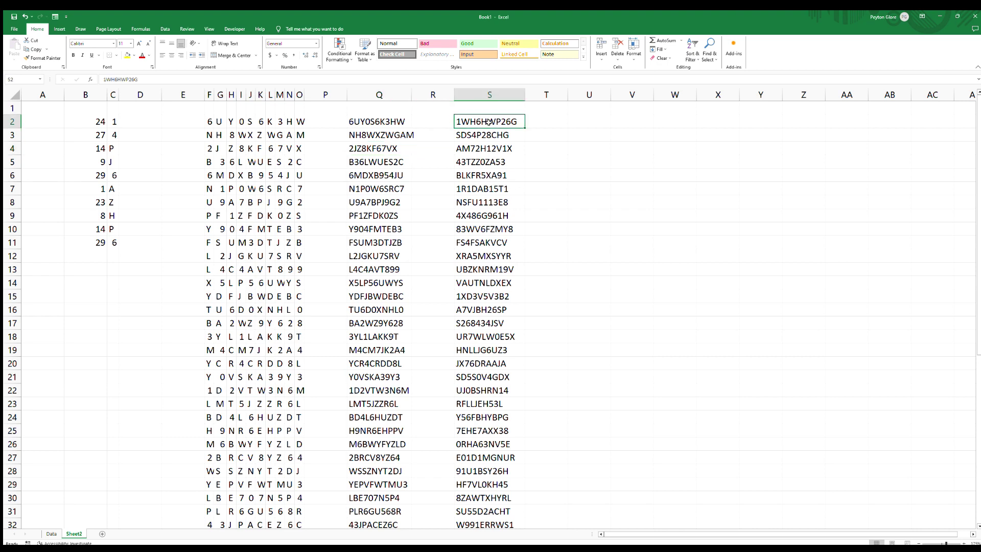
pyautogui.hotkey('ctrl', 'shift', 'Down')
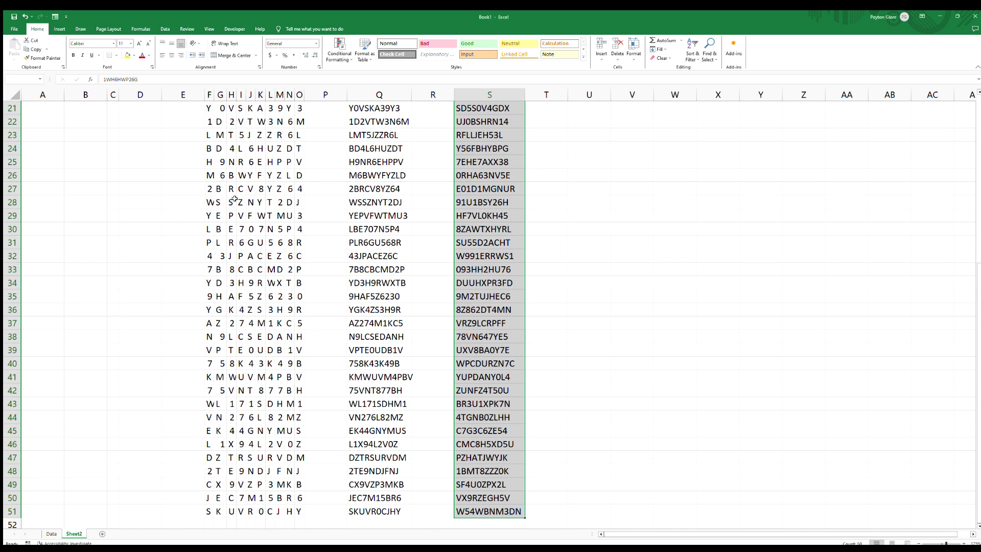
pyautogui.click(376, 157)
pyautogui.scroll(2, 376, 157)
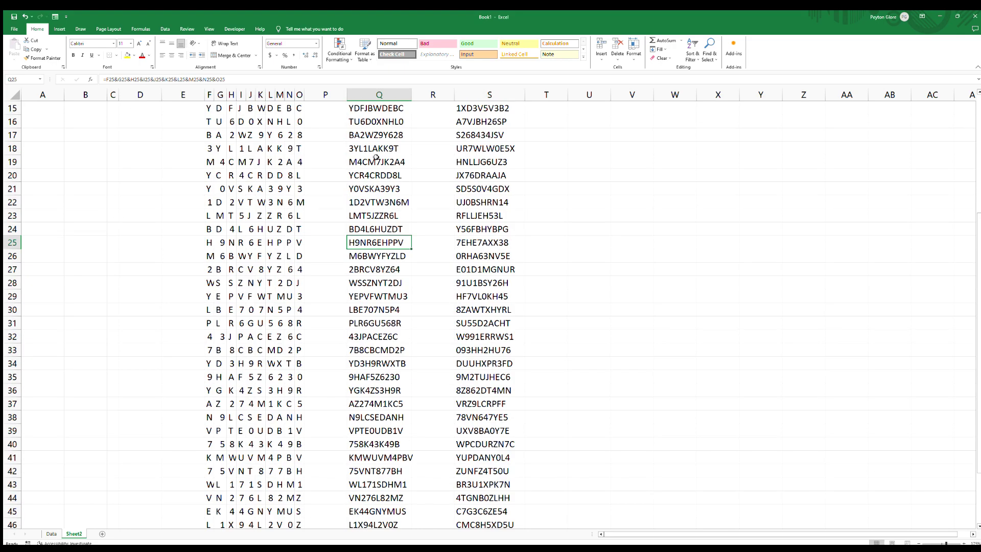
pyautogui.hotkey('ctrl', 'Up')
pyautogui.hotkey('ctrl', 'shift', 'Down')
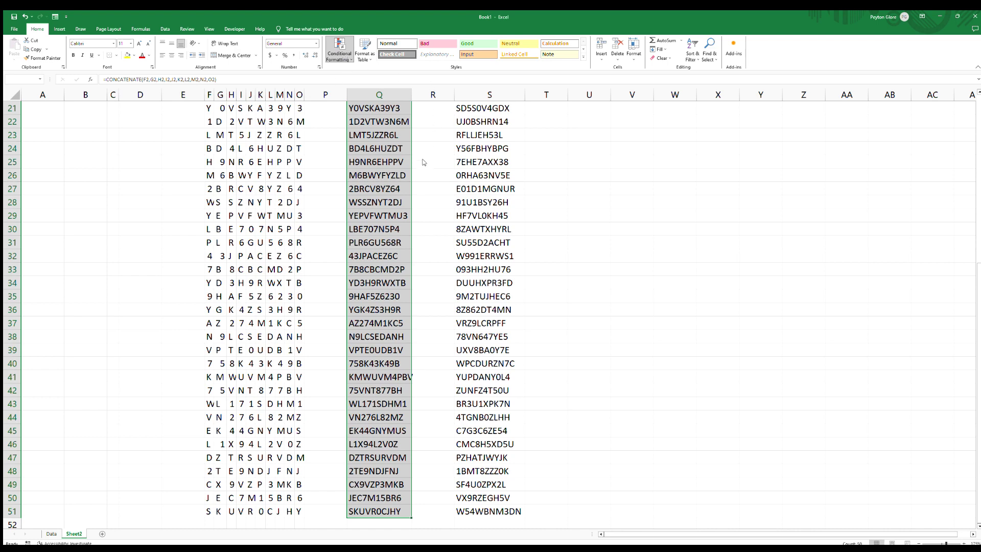
pyautogui.scroll(6, 392, 242)
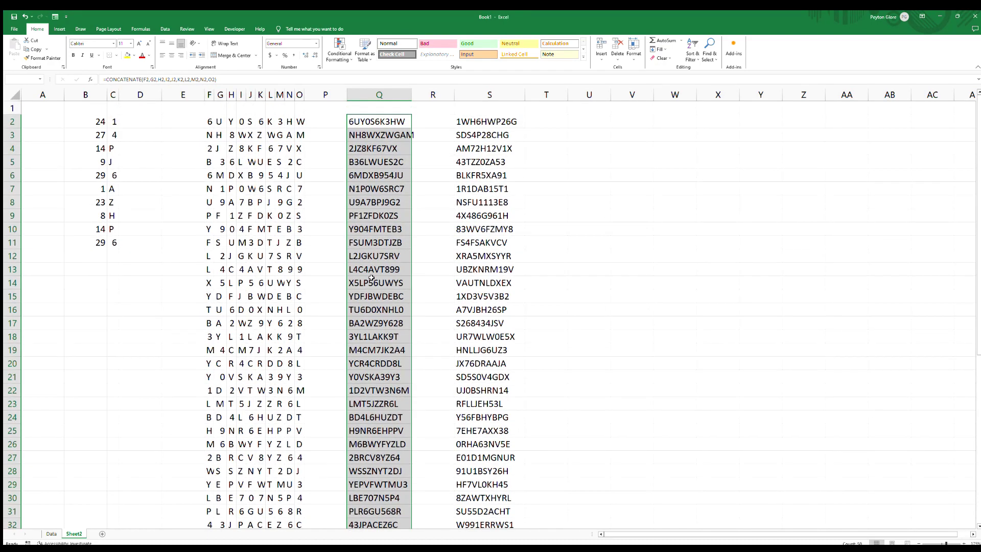
pyautogui.scroll(-3, 371, 277)
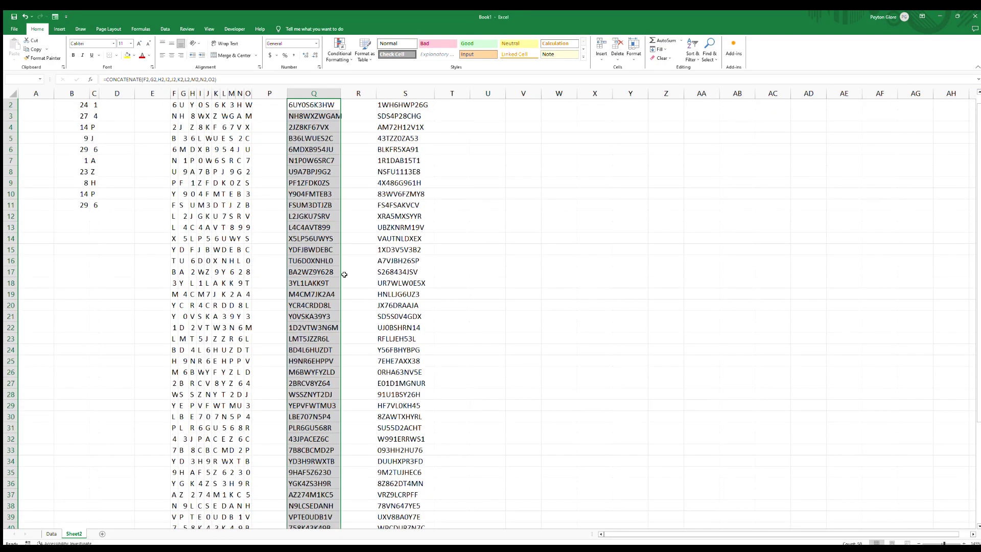
pyautogui.scroll(-1, 335, 274)
pyautogui.scroll(-1, 318, 276)
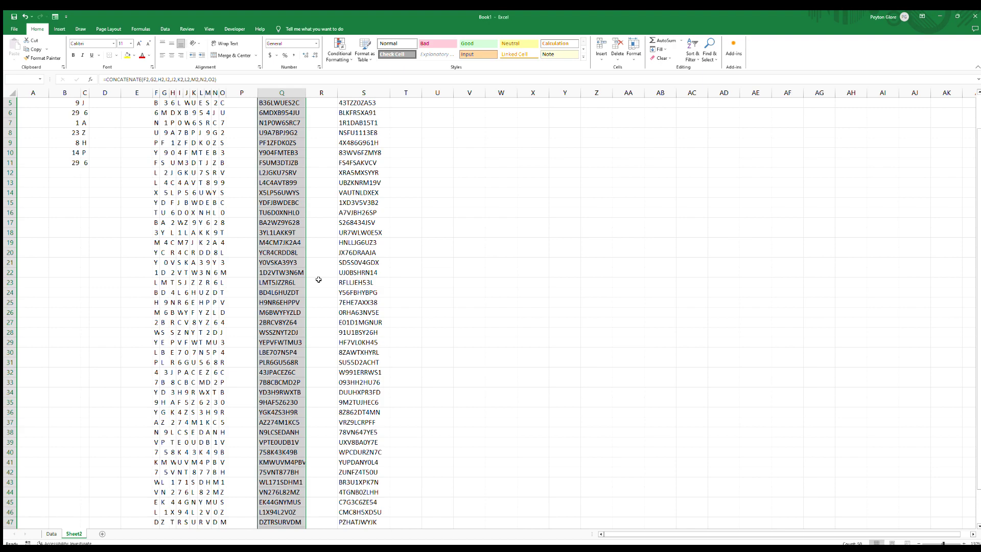
pyautogui.scroll(-1, 282, 267)
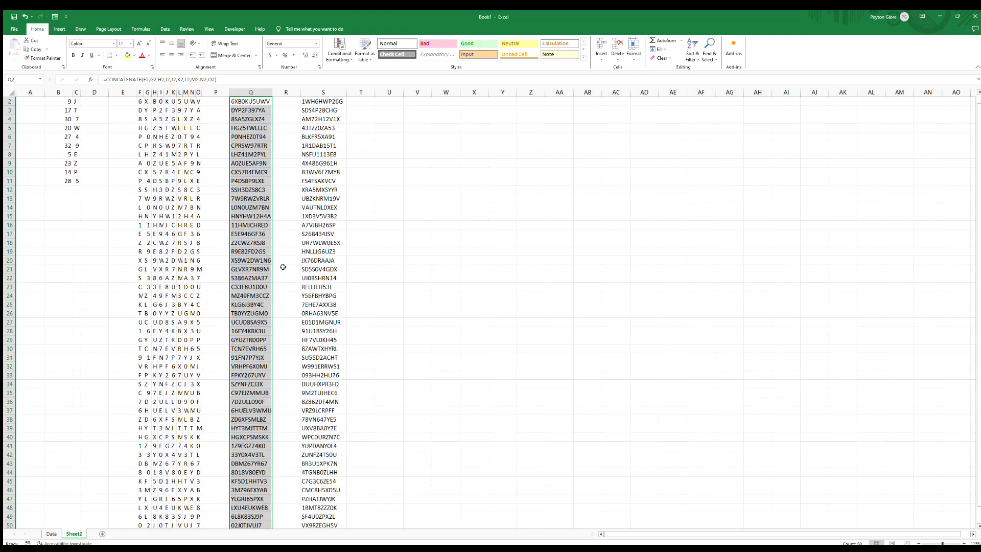
pyautogui.scroll(-1, 270, 273)
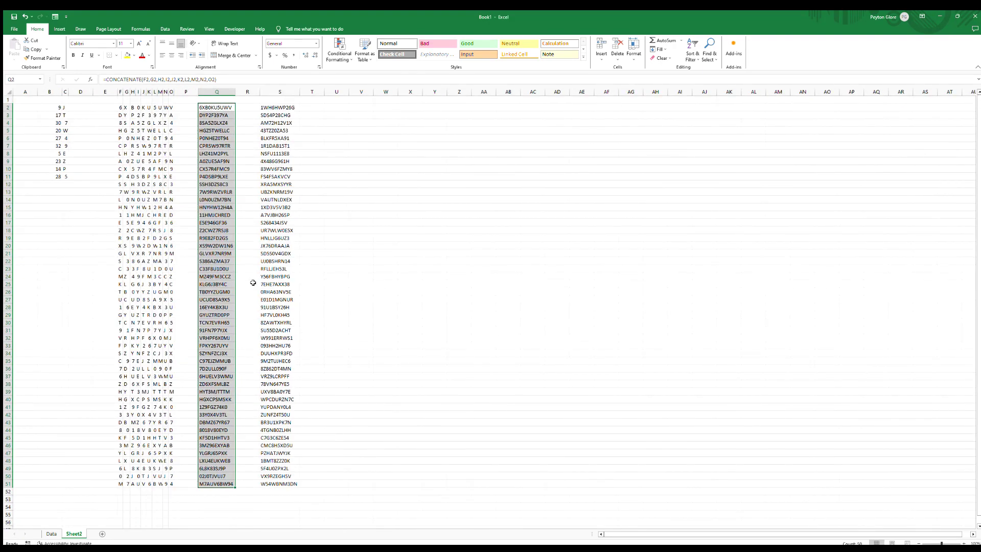
# - Recalculate the sheet repeatedly to compare the formula-generated strings in Q2:Q51 with the pasted values in S2:S51
pyautogui.press('F9')
pyautogui.press('F9')
pyautogui.press('F9')
pyautogui.press('F9')
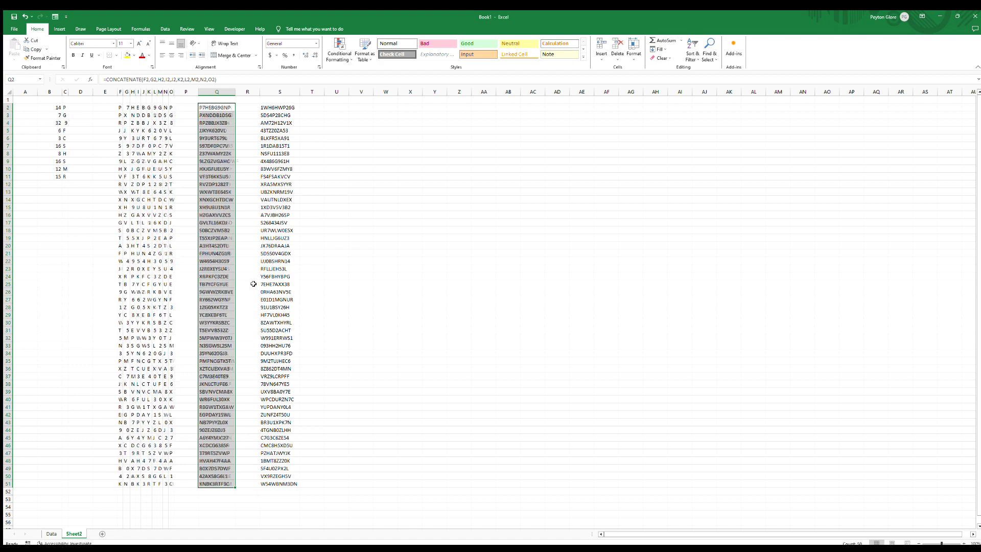
pyautogui.press('F9')
pyautogui.press('F9')
pyautogui.press('F9')
pyautogui.press('F9')
pyautogui.press('F9')
pyautogui.press('F9')
pyautogui.press('F9')
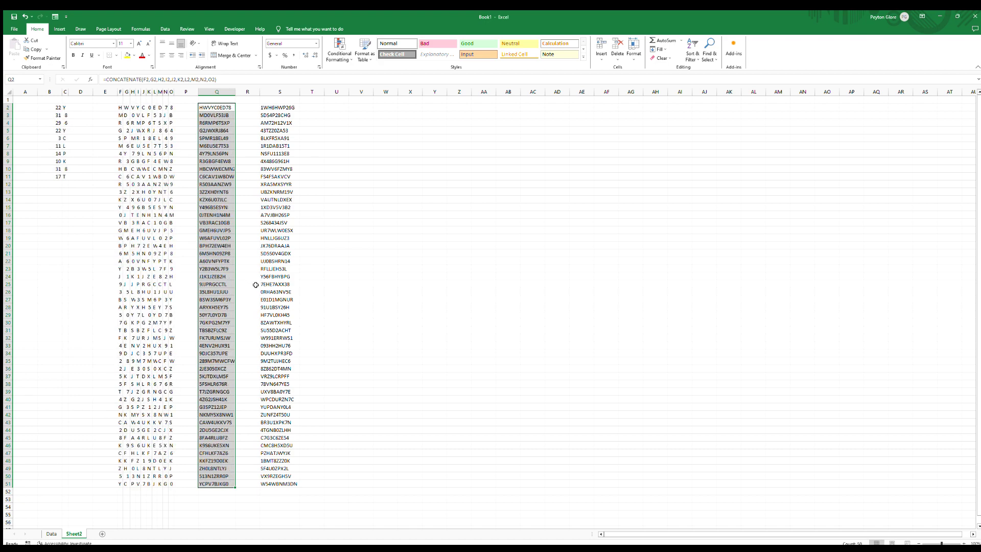
pyautogui.press('F9')
pyautogui.press('F9')
pyautogui.press('F9')
pyautogui.press('F9')
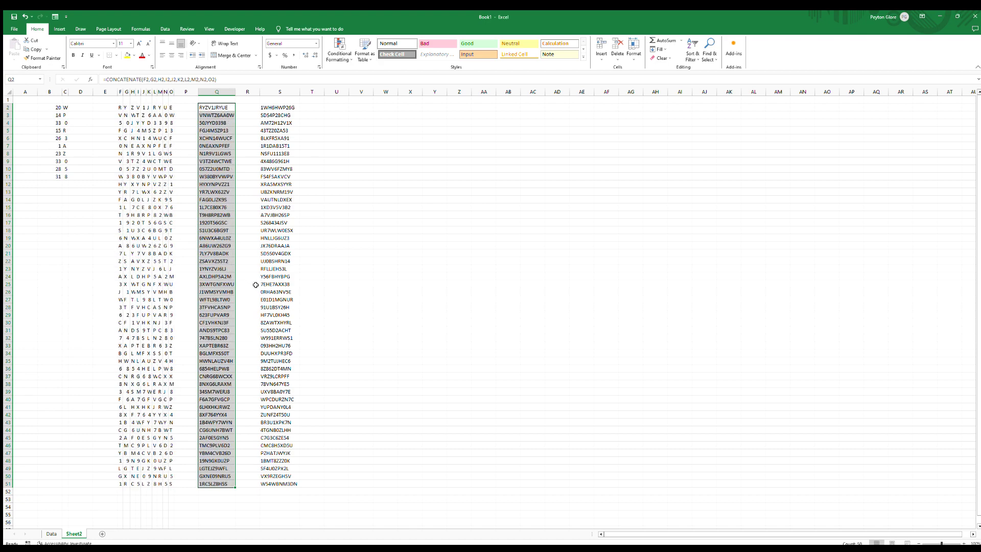
pyautogui.press('F9')
pyautogui.press('F9')
pyautogui.press('F9')
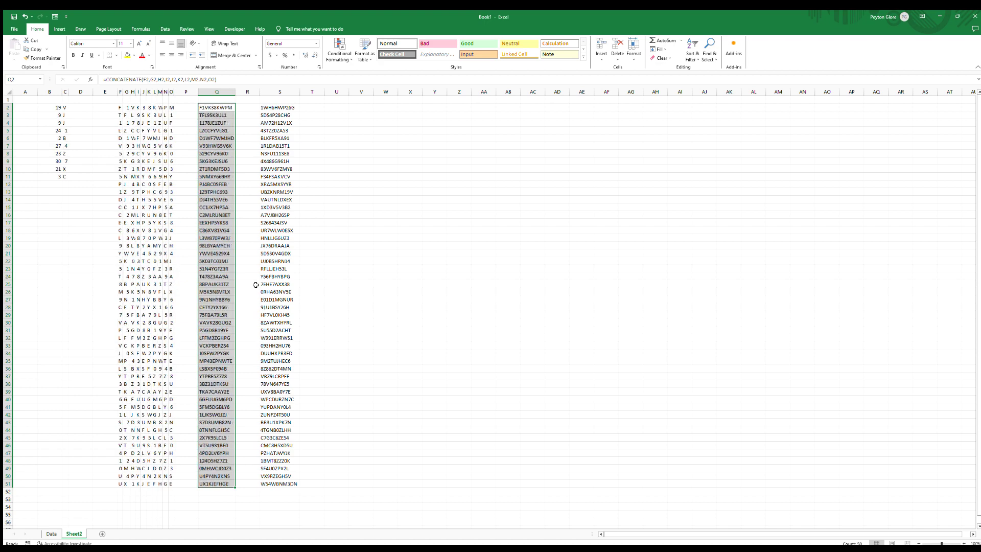
pyautogui.press('F9')
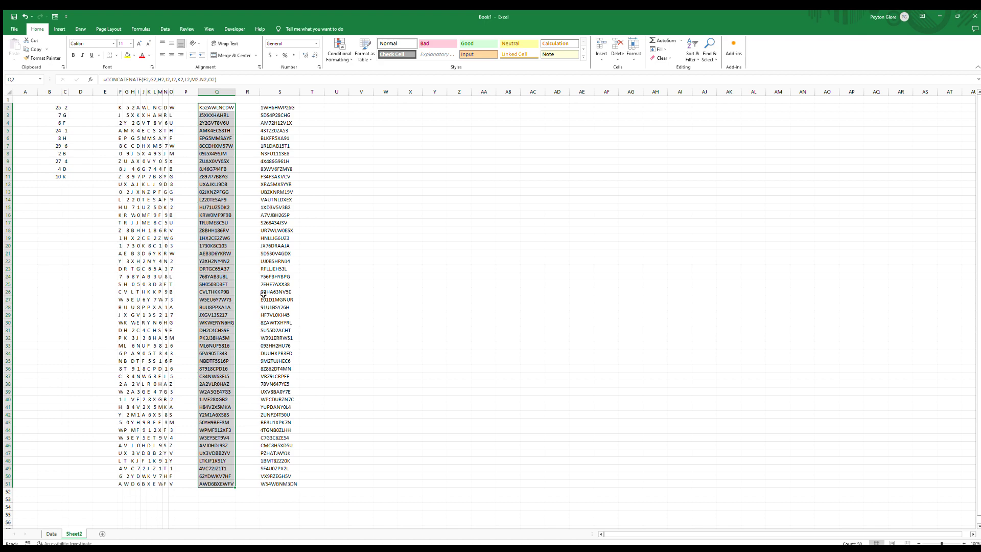
pyautogui.press('F9')
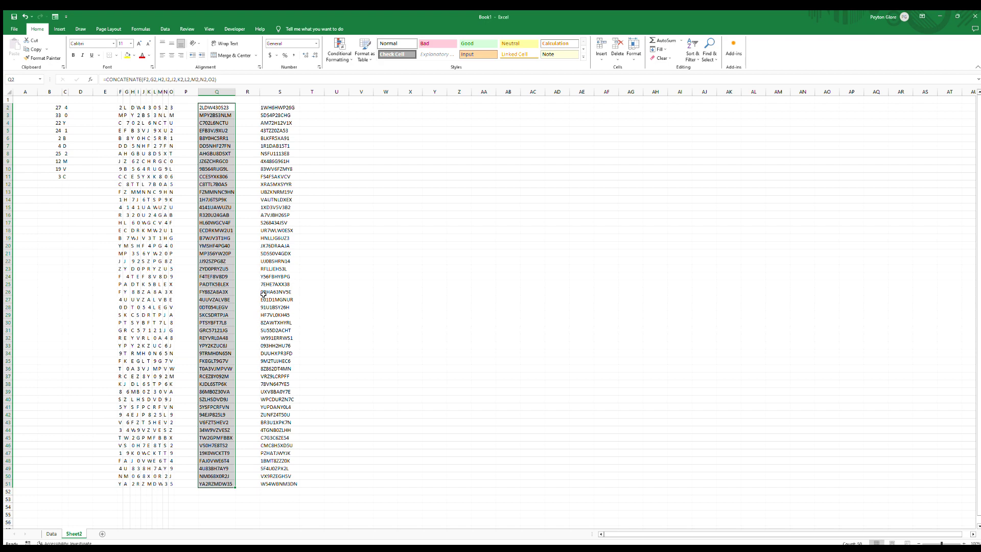
# - Check the content of S18 and select the pasted strings in S2:S51 for review
pyautogui.click(293, 231)
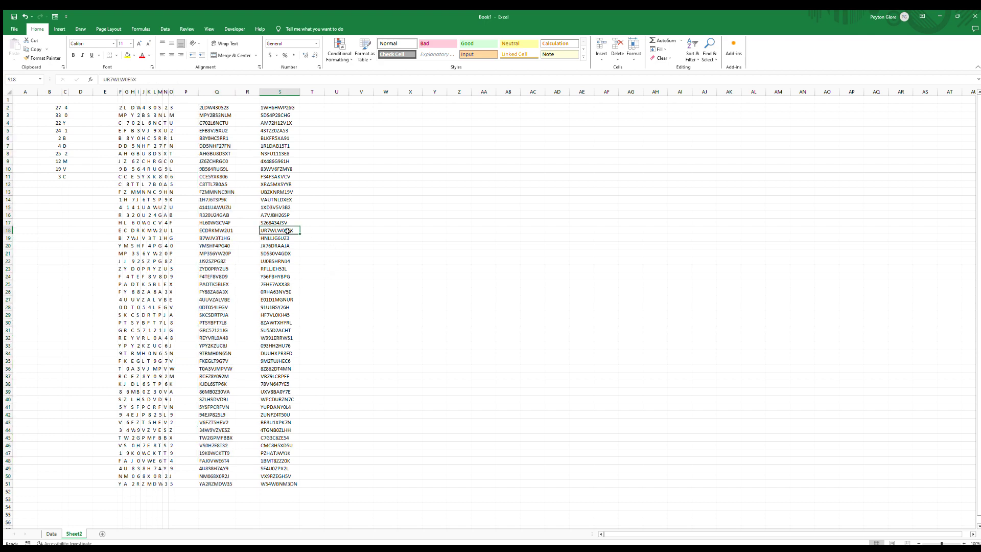
pyautogui.click(284, 108)
pyautogui.keyDown('shift'); pyautogui.click(288, 481); pyautogui.keyUp('shift')
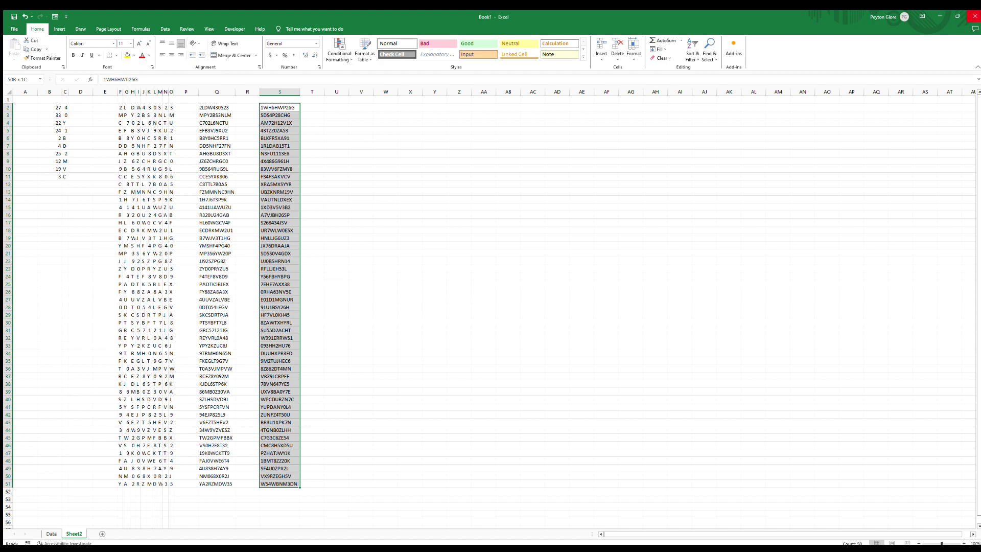
# - Start a structured sample identifier in V3 with the date portion d20230919
pyautogui.click(363, 115)
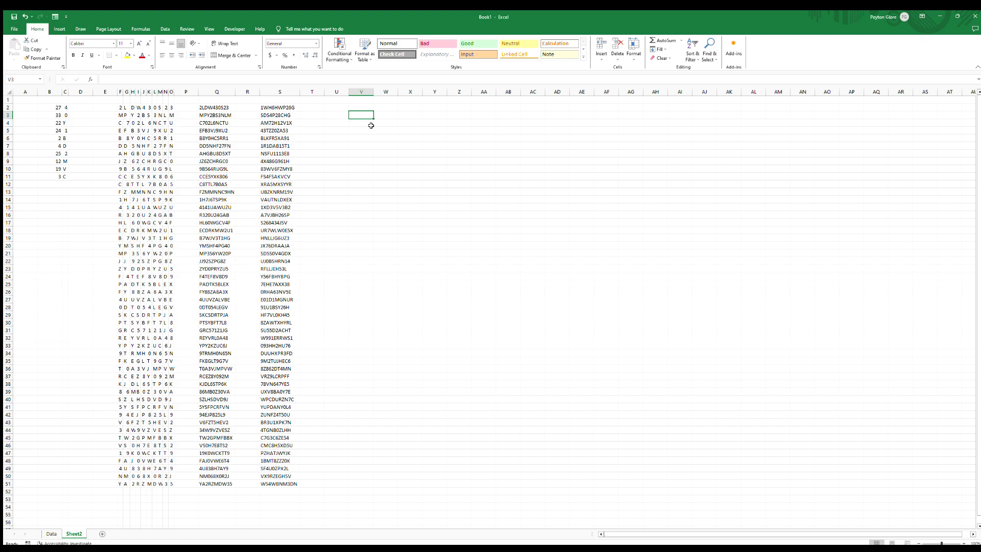
pyautogui.scroll(4, 369, 124)
pyautogui.scroll(3, 563, 174)
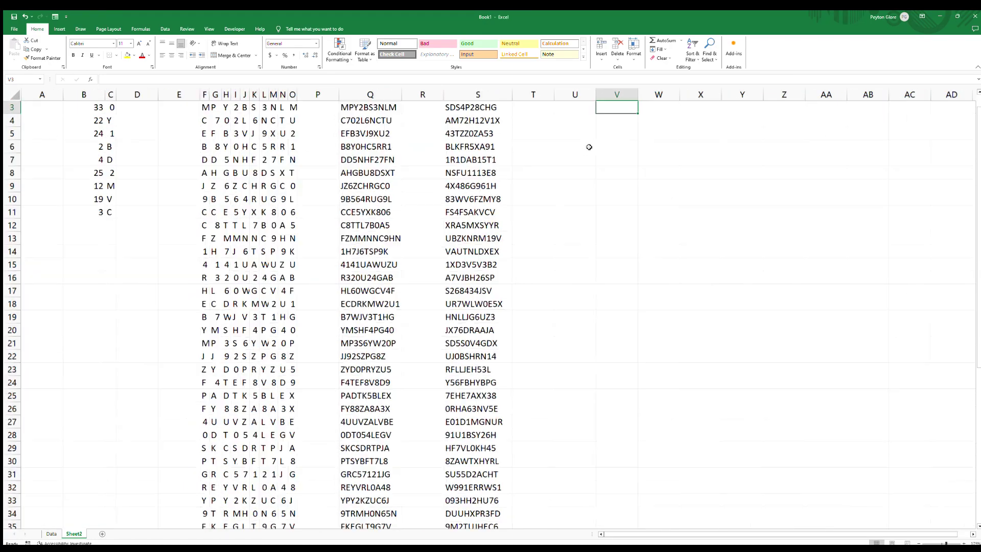
pyautogui.click(973, 534)
pyautogui.click(973, 534)
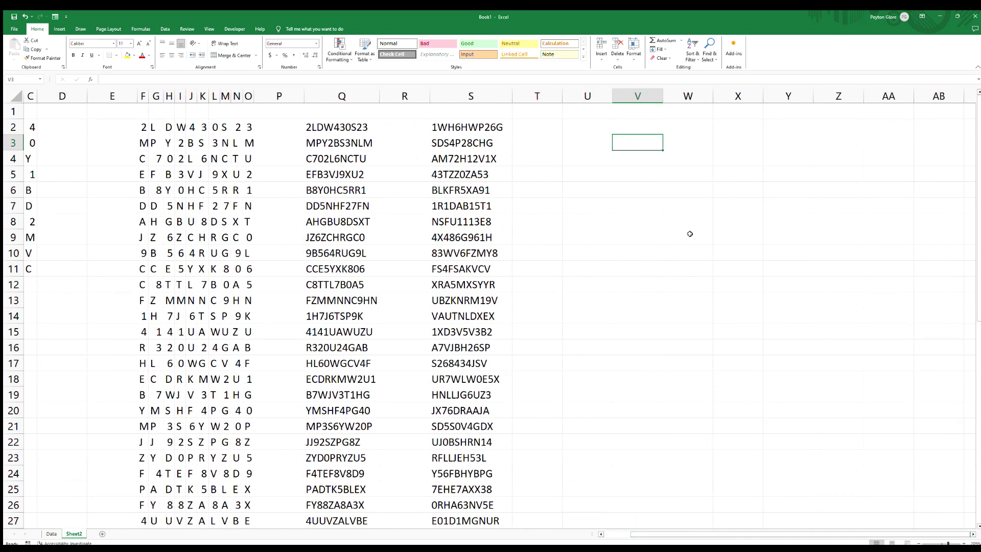
pyautogui.write('2')
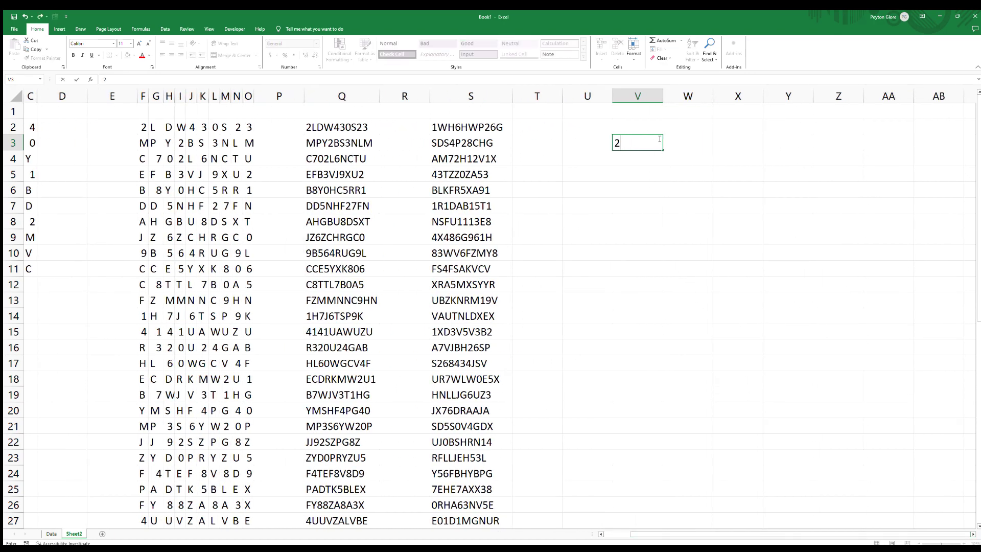
pyautogui.write('0230919')
pyautogui.press('Home')
pyautogui.write('d')
# - Add the prefix 210-AKYW and the suffix q0001 to the identifier in V3, and reselect the completed cell
pyautogui.press('Home')
pyautogui.write('21')
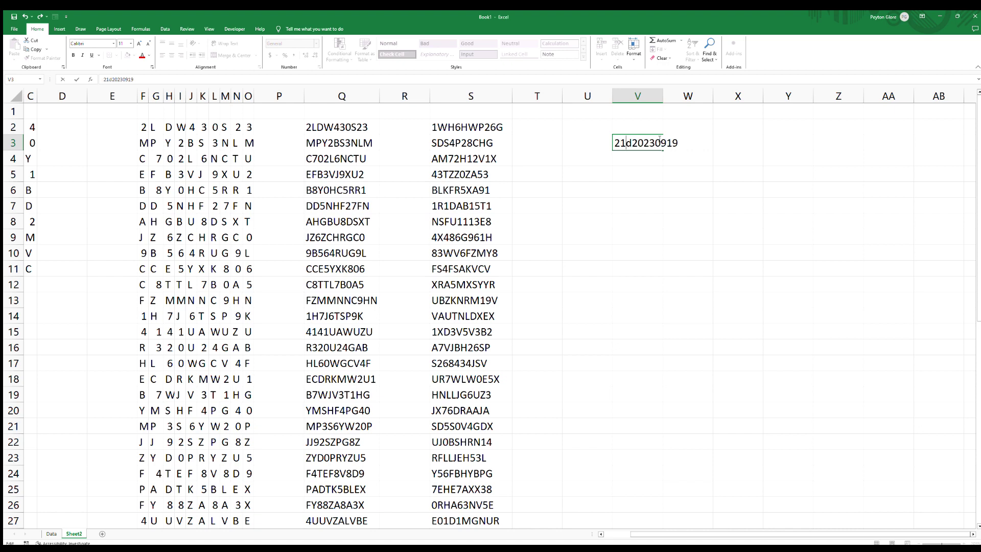
pyautogui.write('0-')
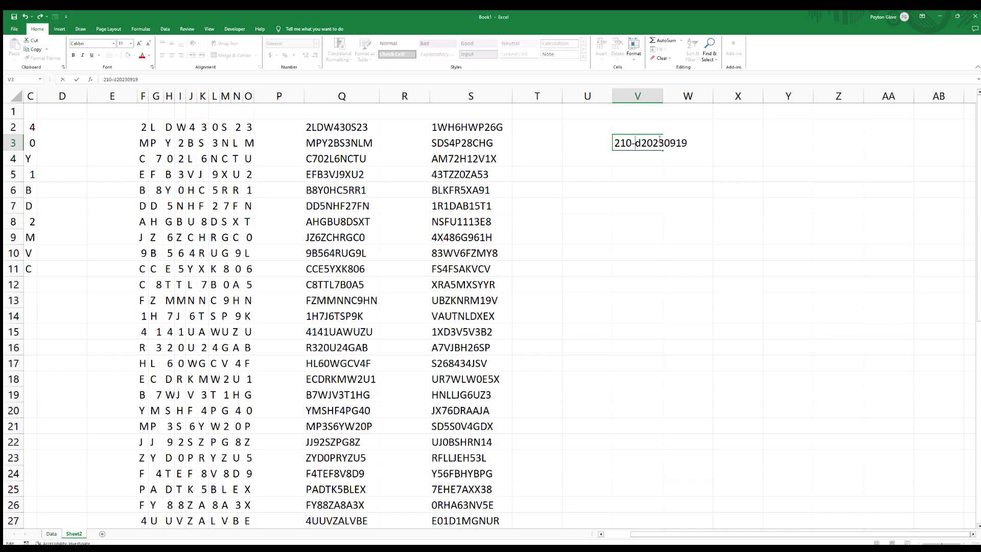
pyautogui.write('AKYW')
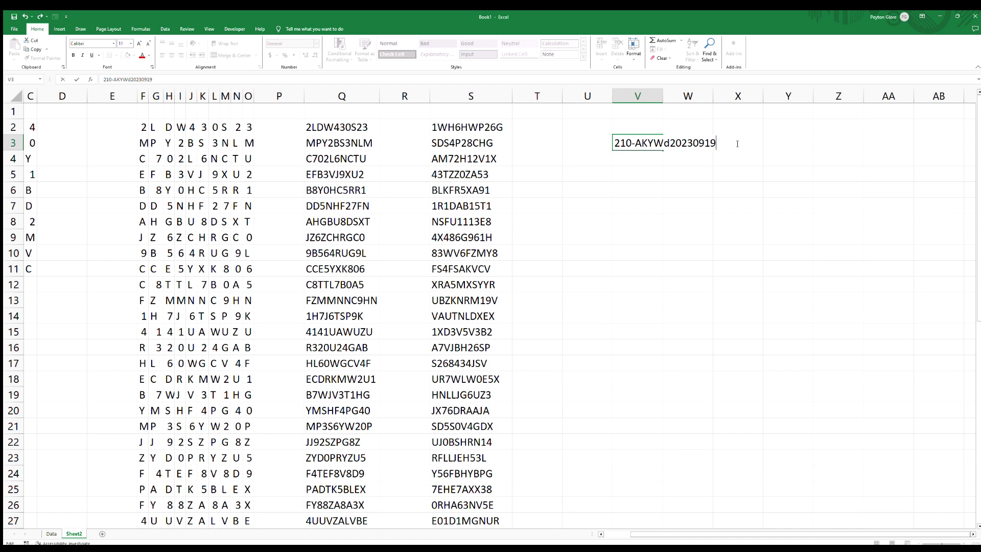
pyautogui.write('q0001')
pyautogui.press('Return')
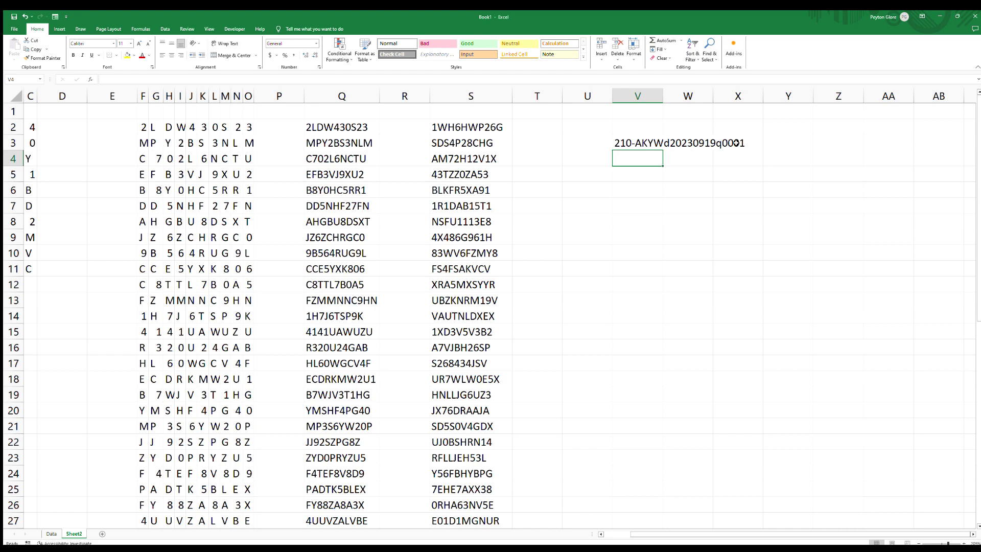
pyautogui.press('Up')
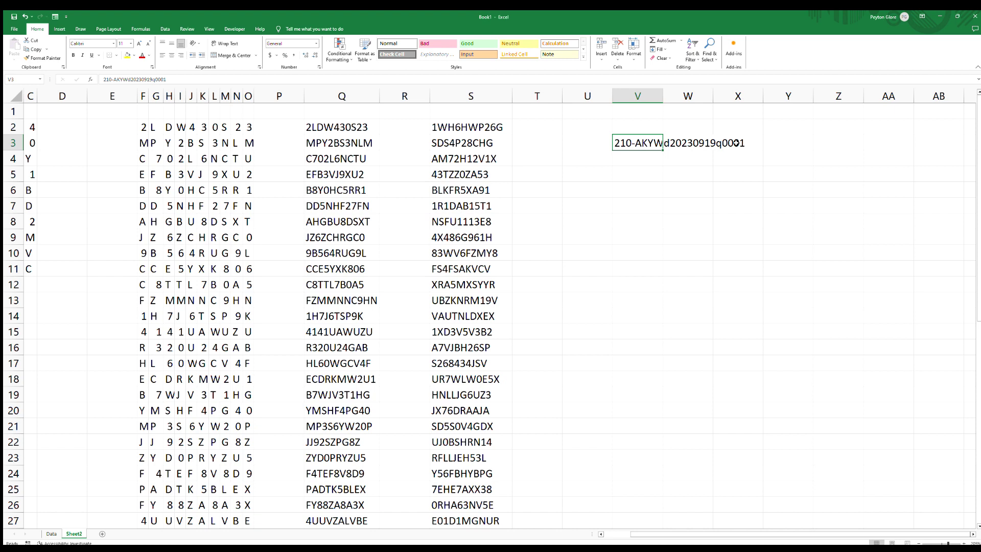